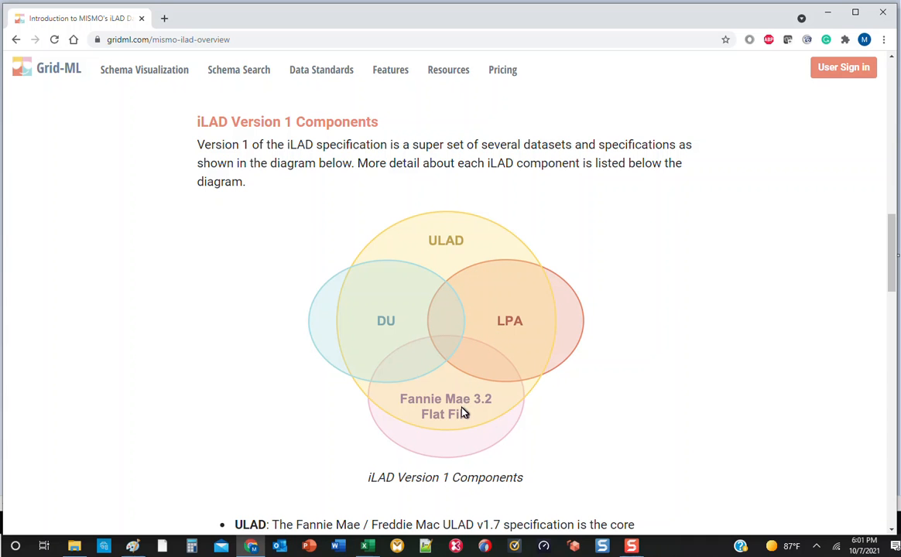
Step: Read the descriptions of the iLAD Version 1 components below the diagram and go to the user sign-in for the schema viewer
scroll(672, 328, down, 5)
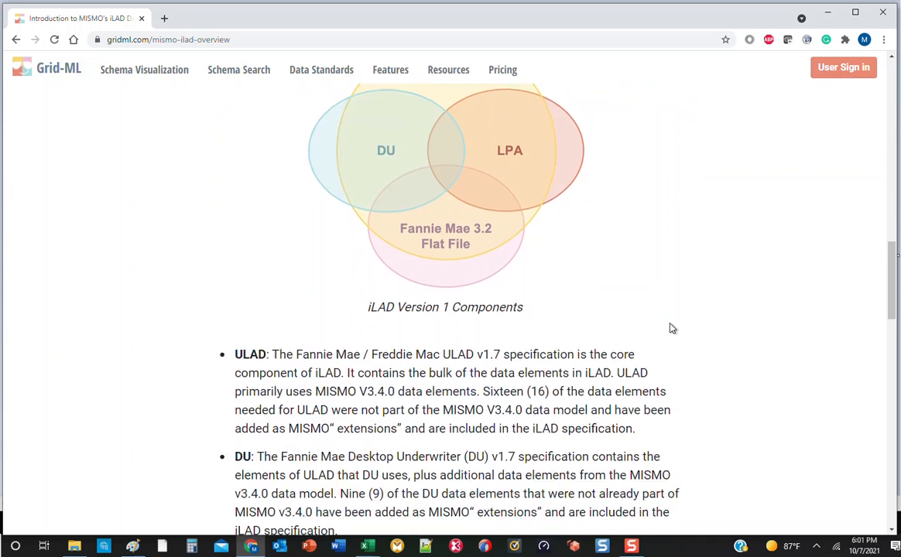
scroll(672, 329, down, 1)
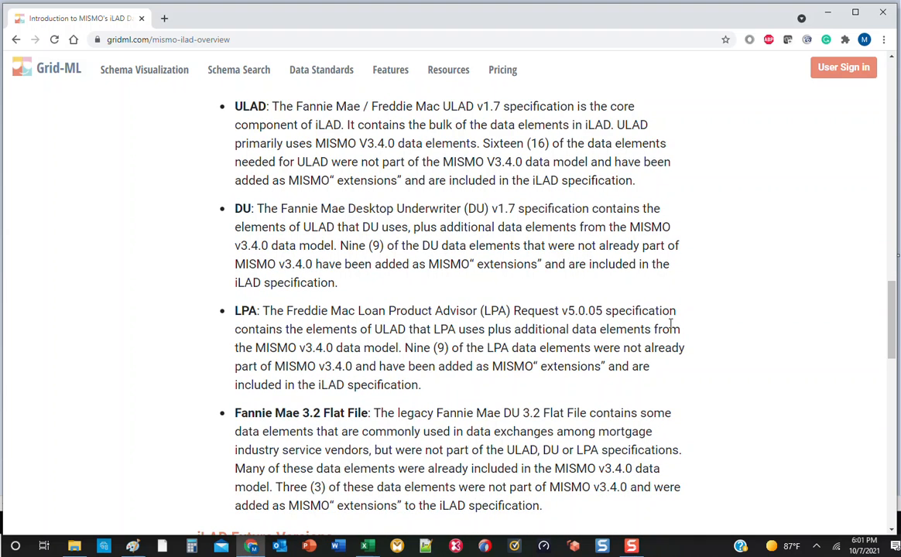
scroll(670, 323, up, 5)
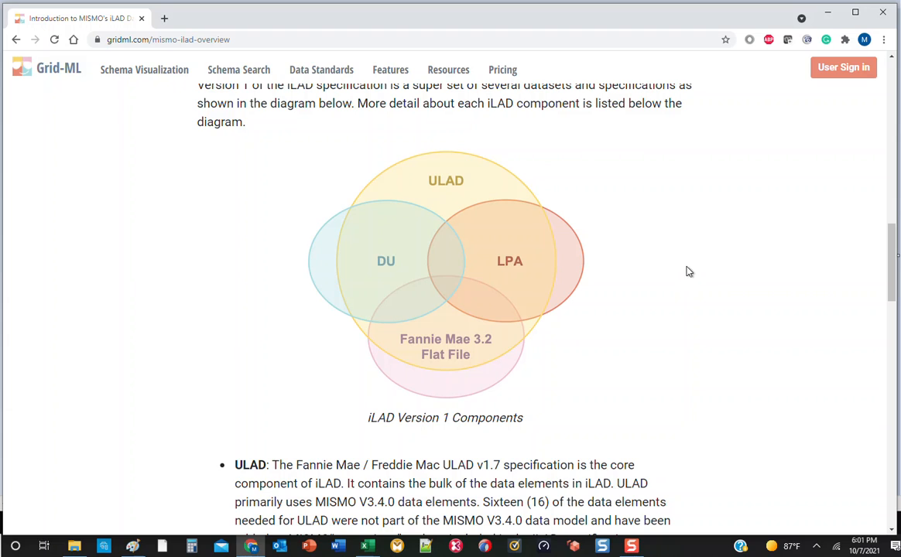
click(841, 71)
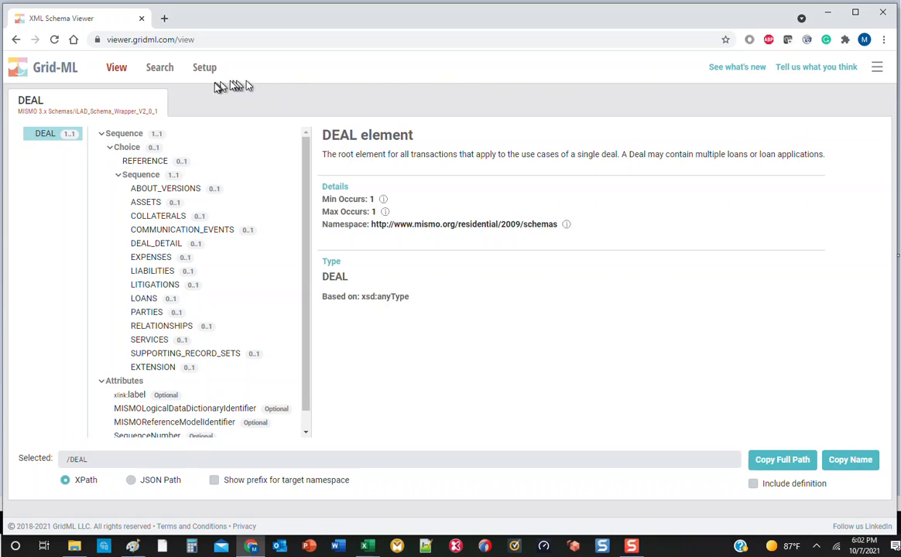
Step: Search the DEAL schema for "ULAD:" and look through the matching elements
click(154, 69)
click(174, 104)
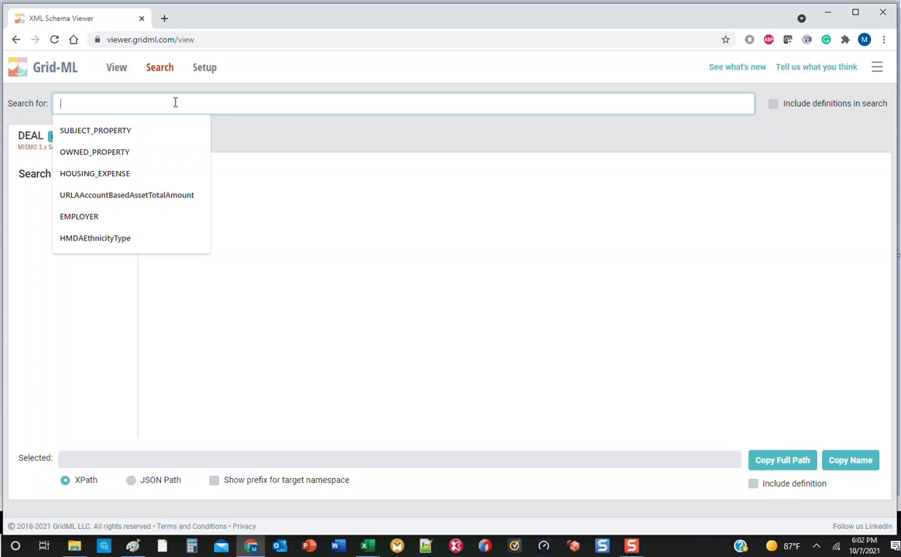
text(ULA)
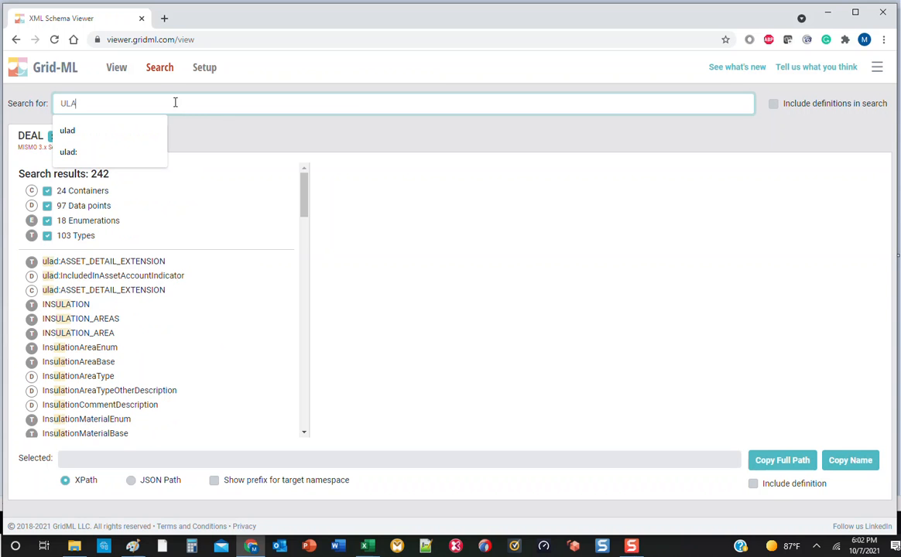
text(D)
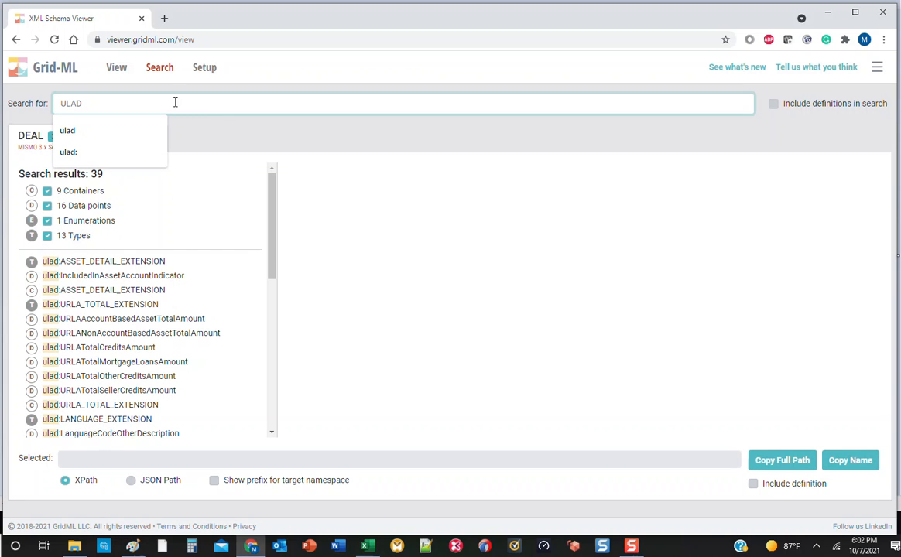
text(:)
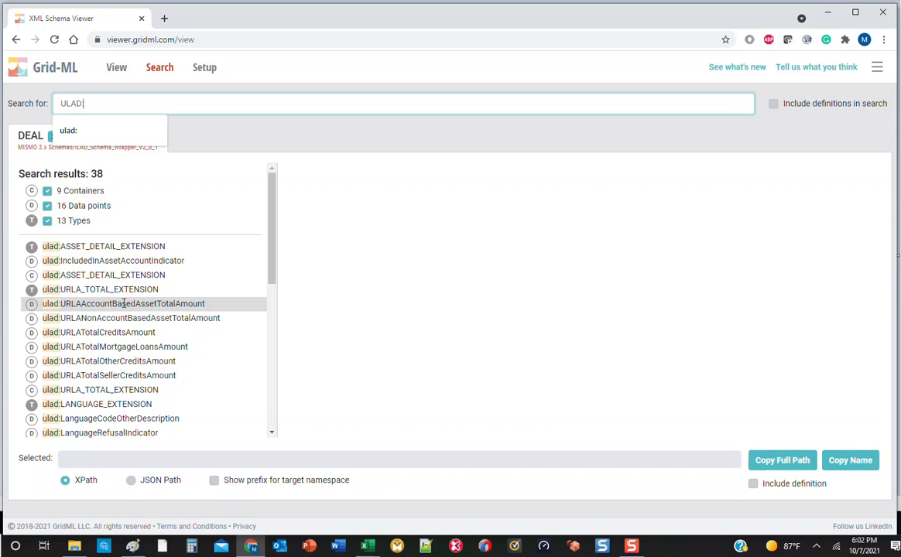
text(:)
scroll(113, 331, down, 5)
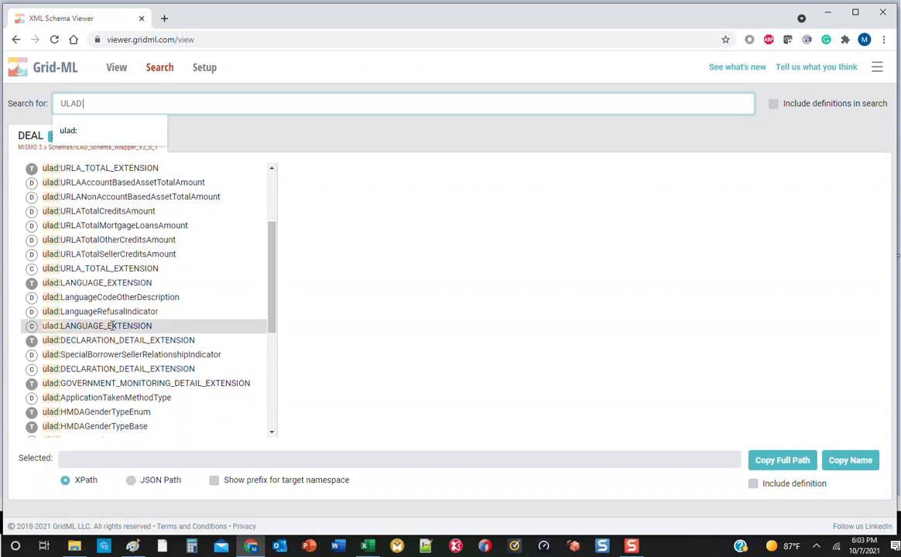
text(:)
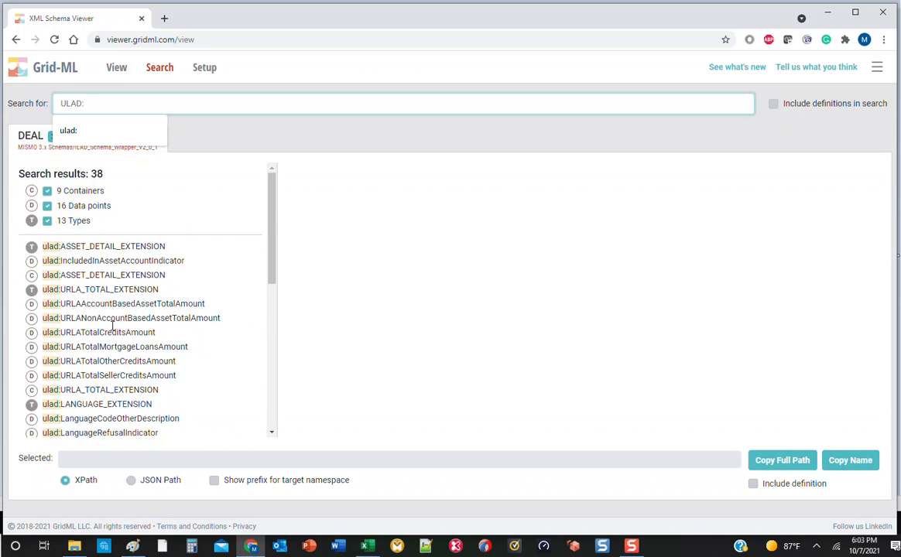
Step: Filter the ULAD results to containers only, then to data points only, and review the listed extensions
click(47, 221)
click(47, 206)
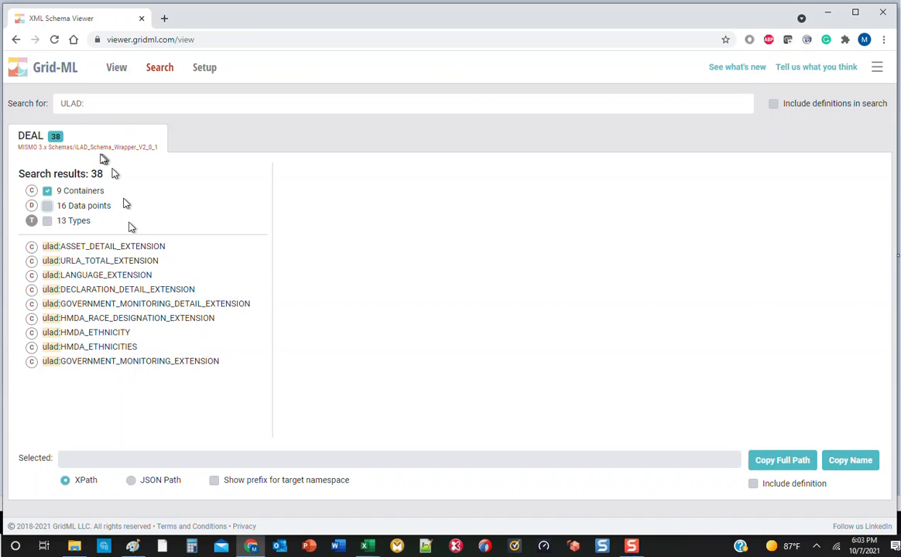
click(47, 192)
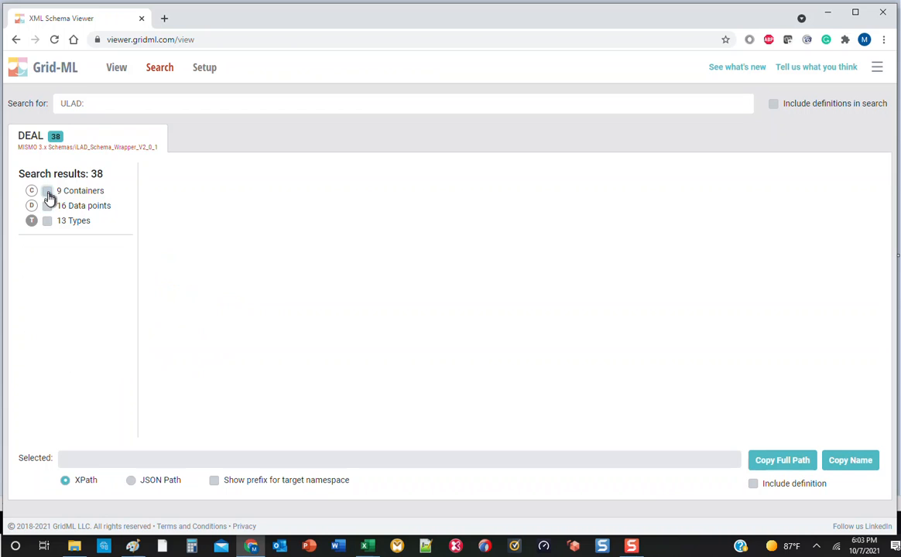
click(47, 206)
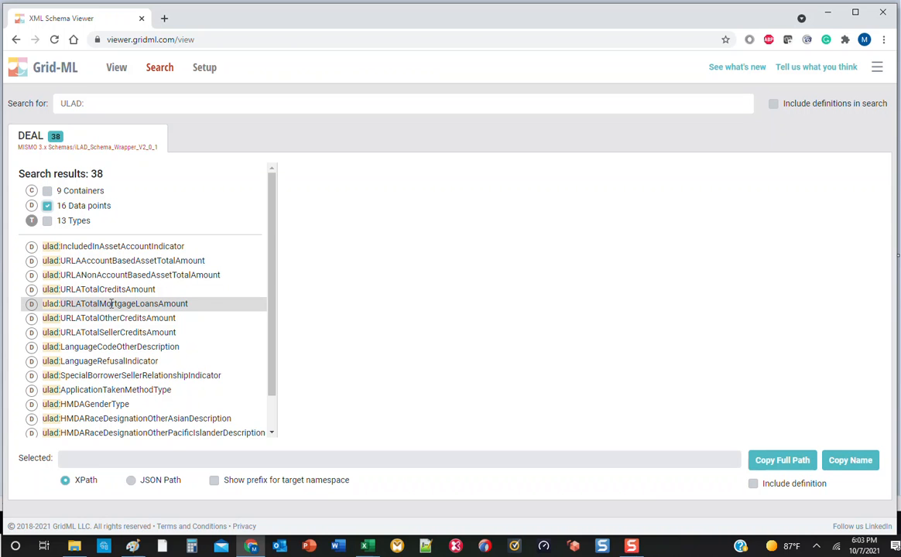
scroll(112, 304, down, 1)
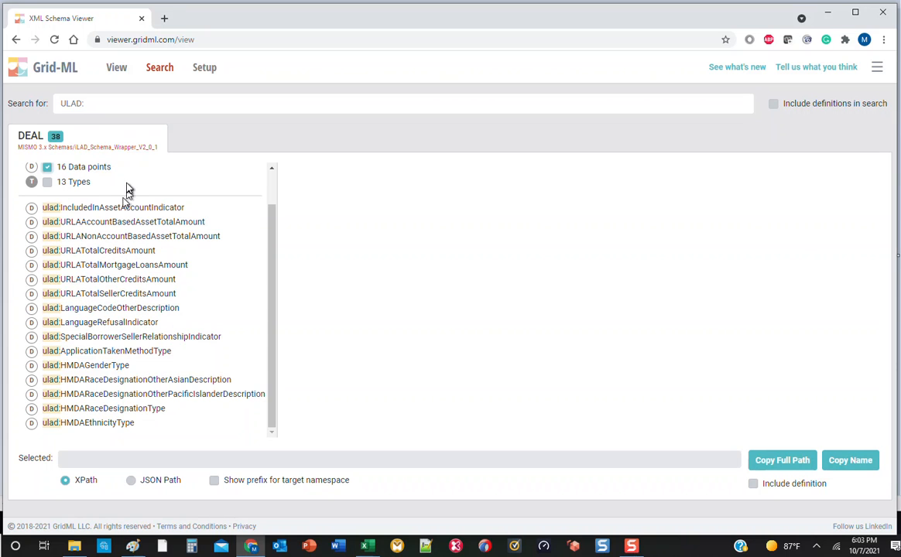
Step: Search the schema for "LPA:" and review only the containers among the results
click(113, 100)
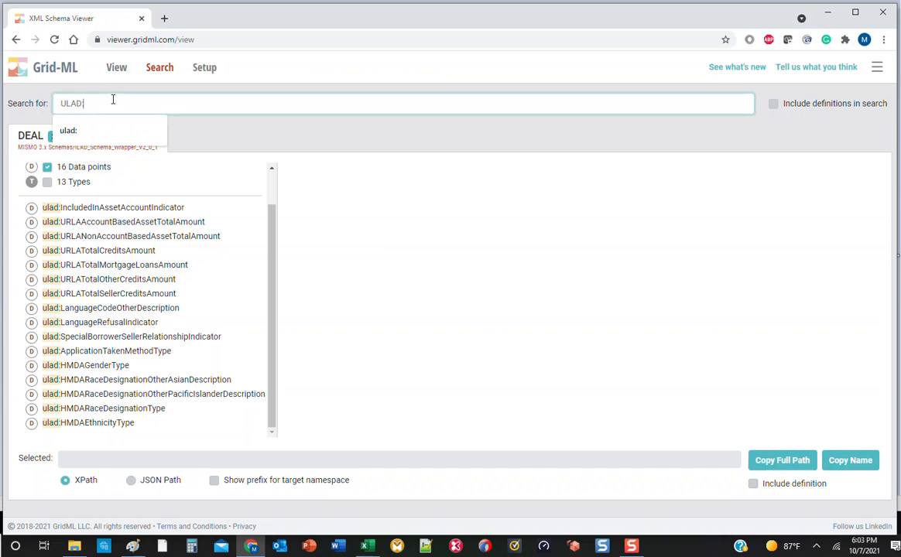
key(ctrl+a)
text(LPA)
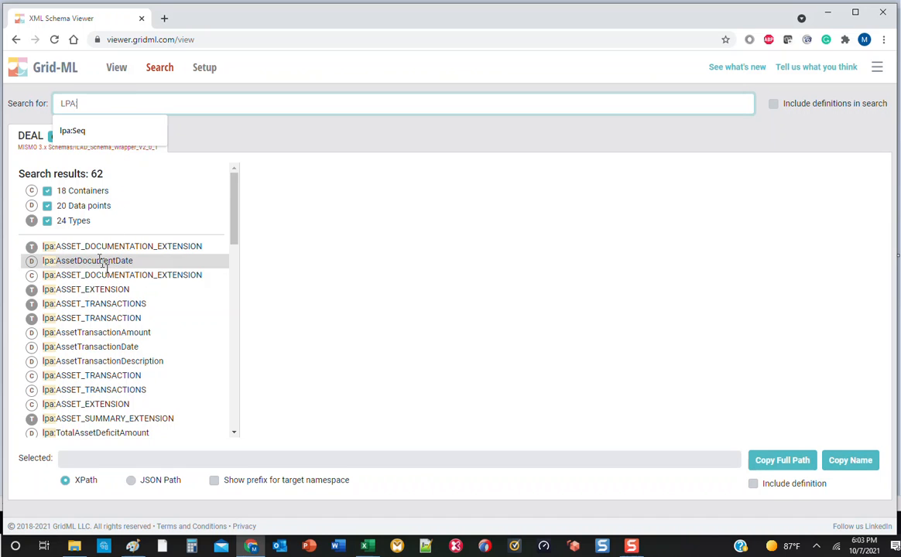
click(47, 207)
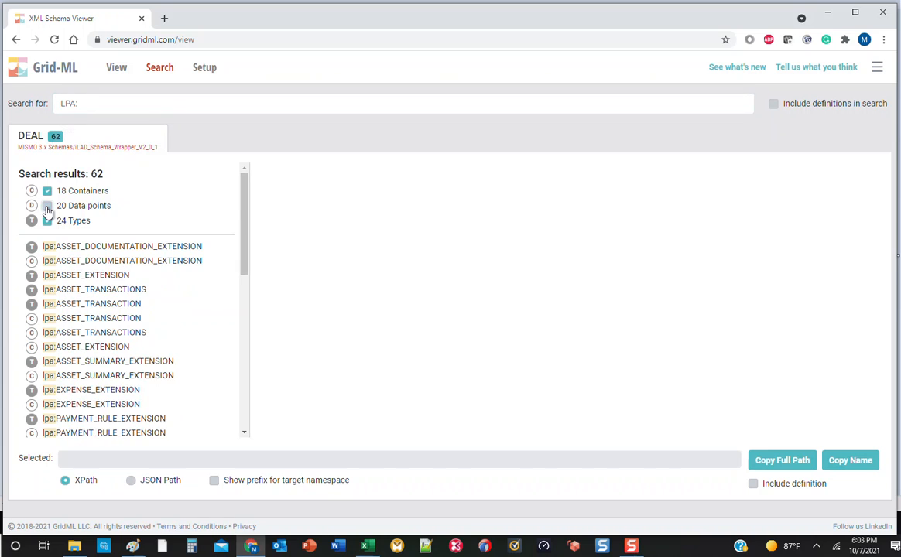
click(48, 222)
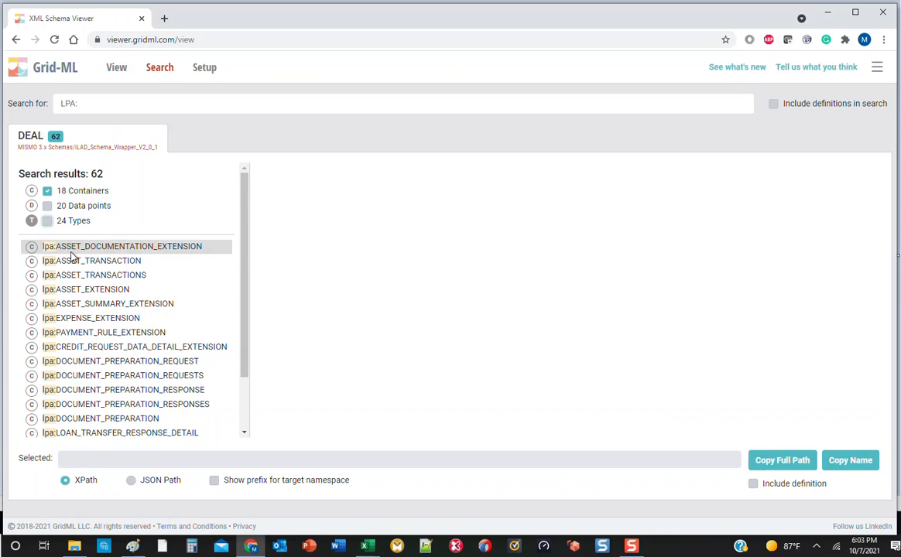
scroll(116, 277, down, 2)
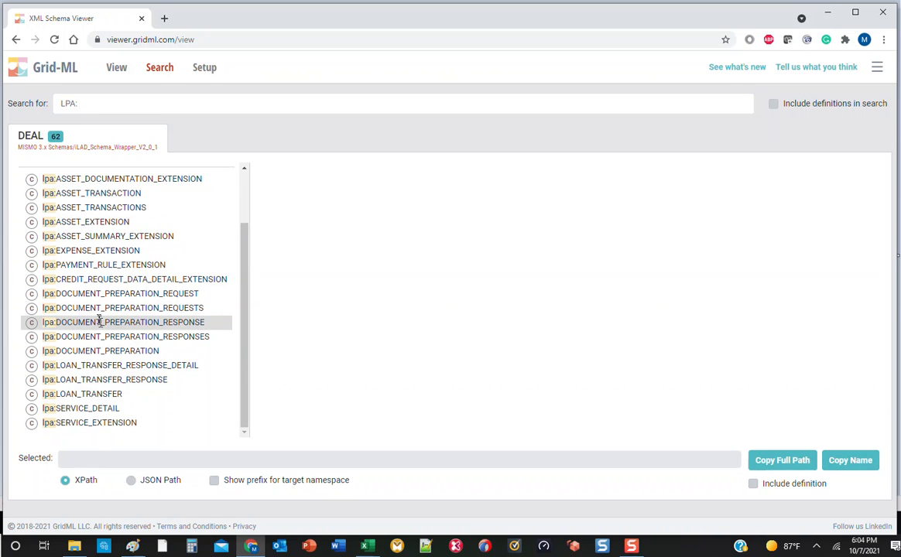
scroll(73, 205, up, 2)
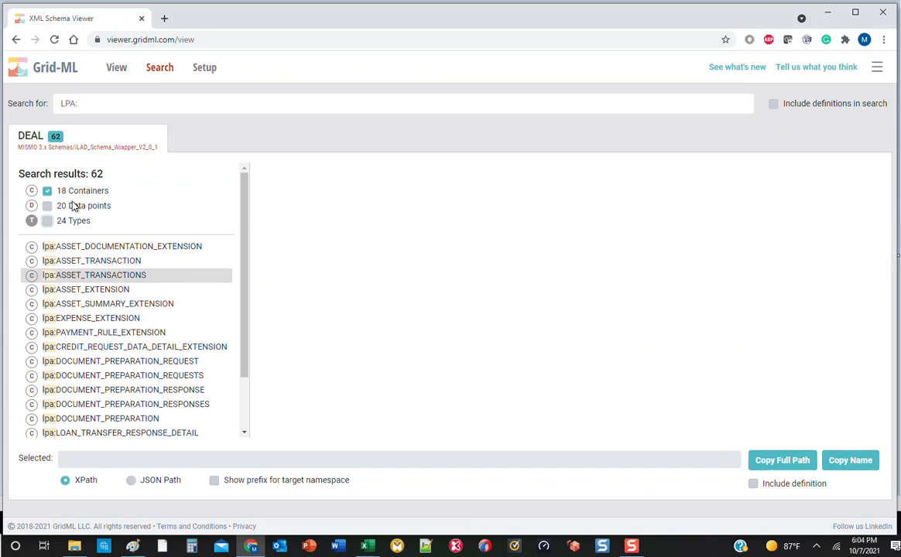
Step: Switch the LPA result filter from containers to data points and look through the list
click(57, 192)
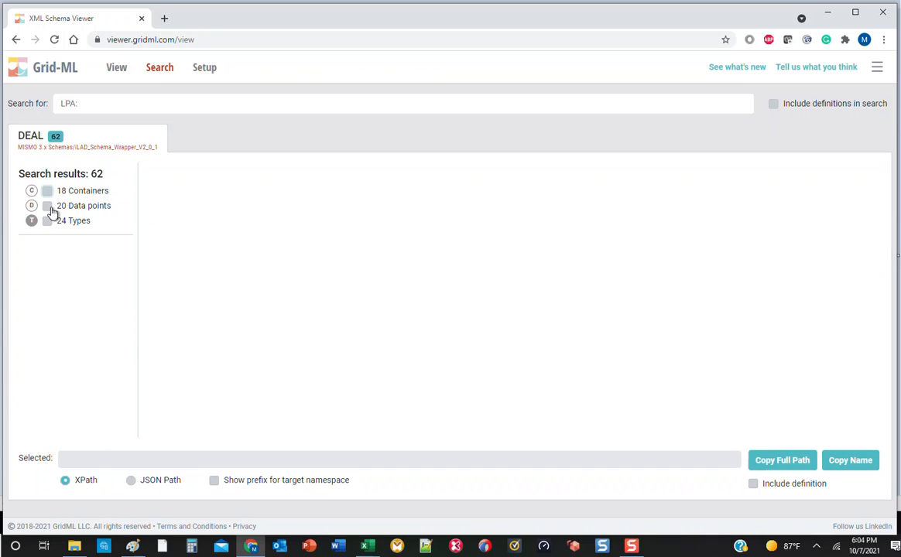
click(49, 206)
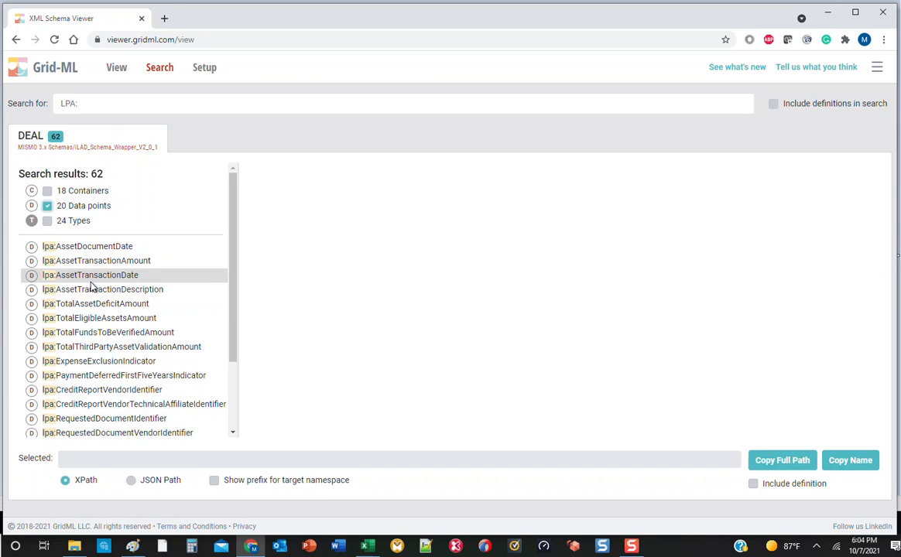
scroll(93, 291, down, 2)
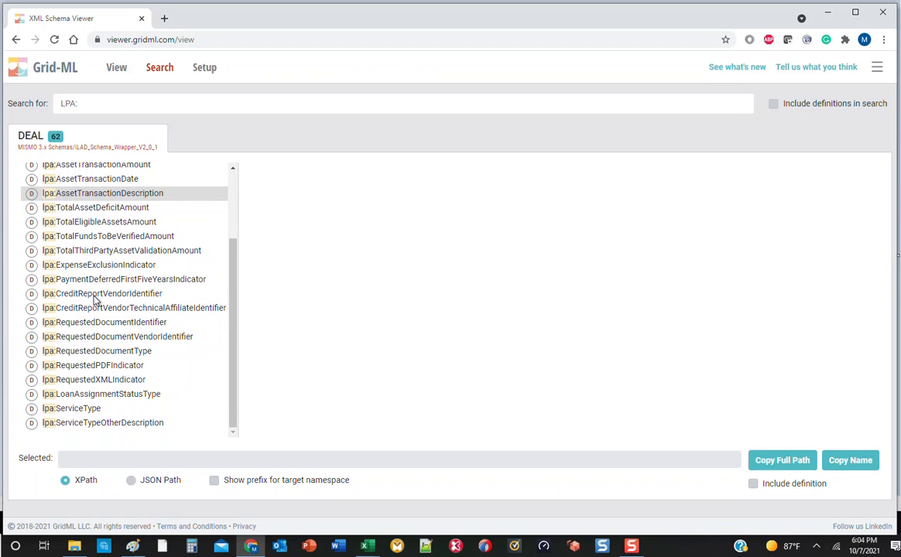
scroll(94, 298, up, 1)
scroll(94, 297, up, 1)
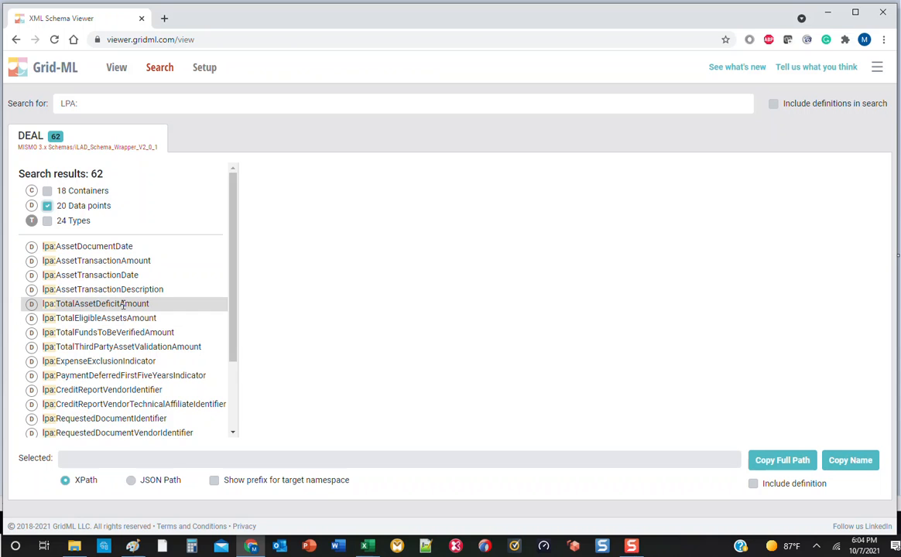
Step: Inspect lpa:TotalAssetDeficitAmount at its location under ASSETS and read its definition and type details
click(120, 304)
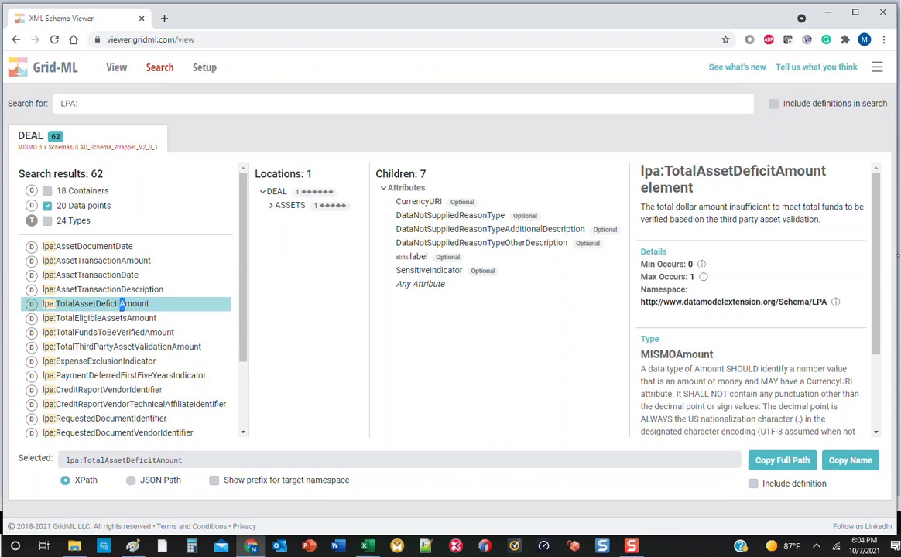
click(276, 207)
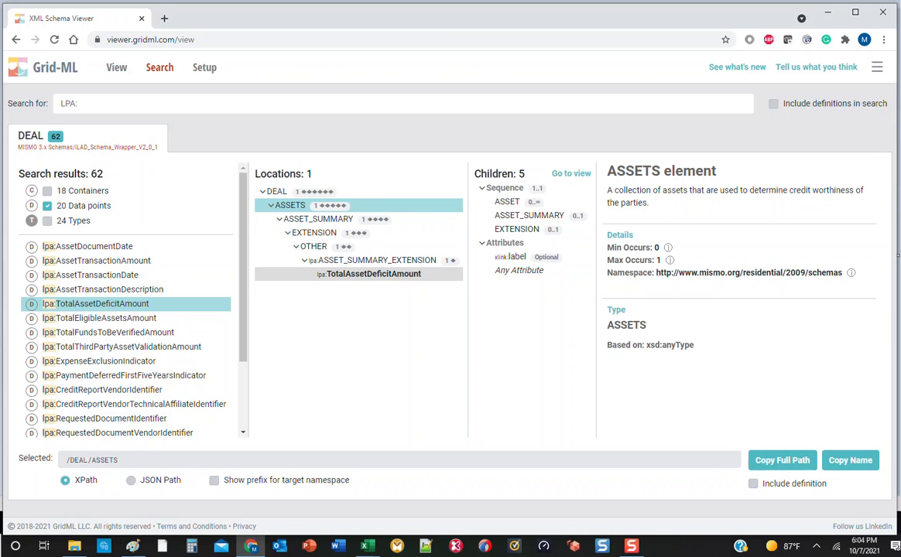
click(398, 274)
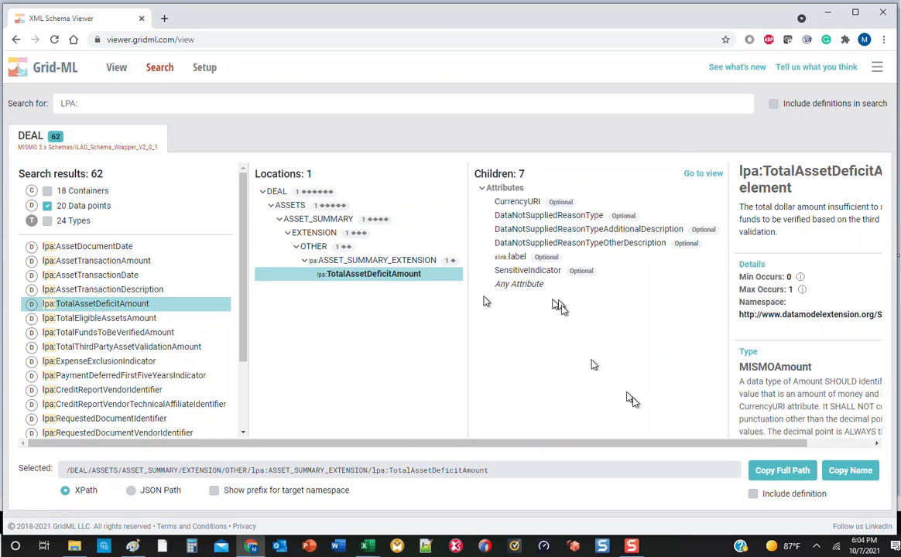
click(865, 445)
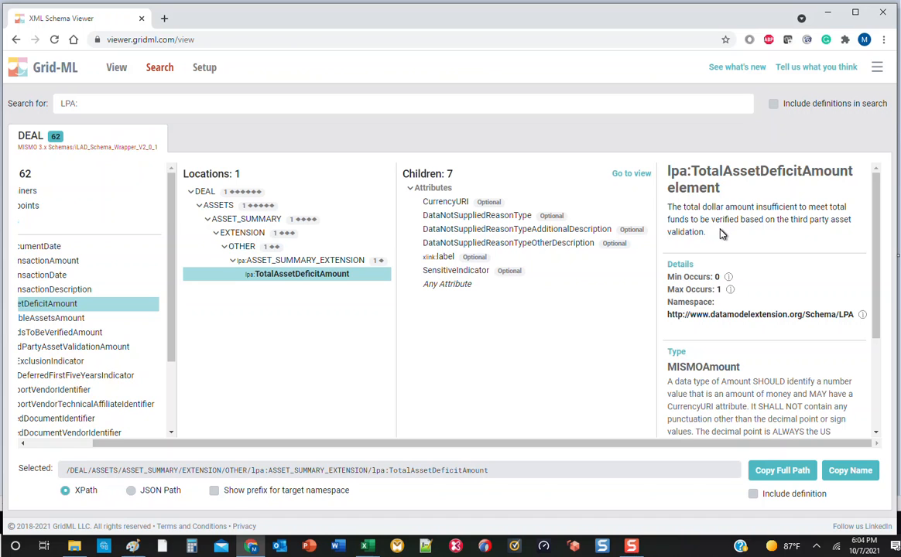
scroll(724, 238, down, 3)
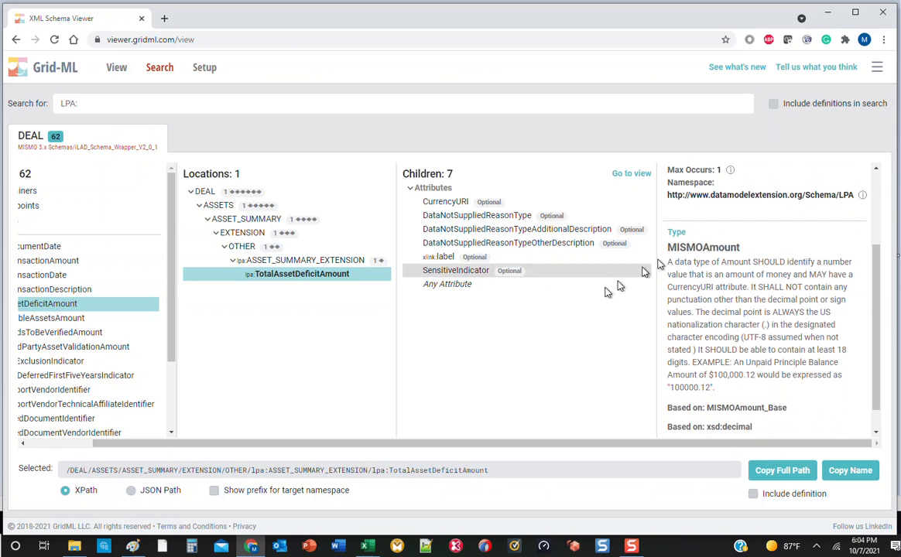
Step: Search the schema for "DU:" and look through the matching containers, data points and types
click(132, 99)
key(BackSpace)
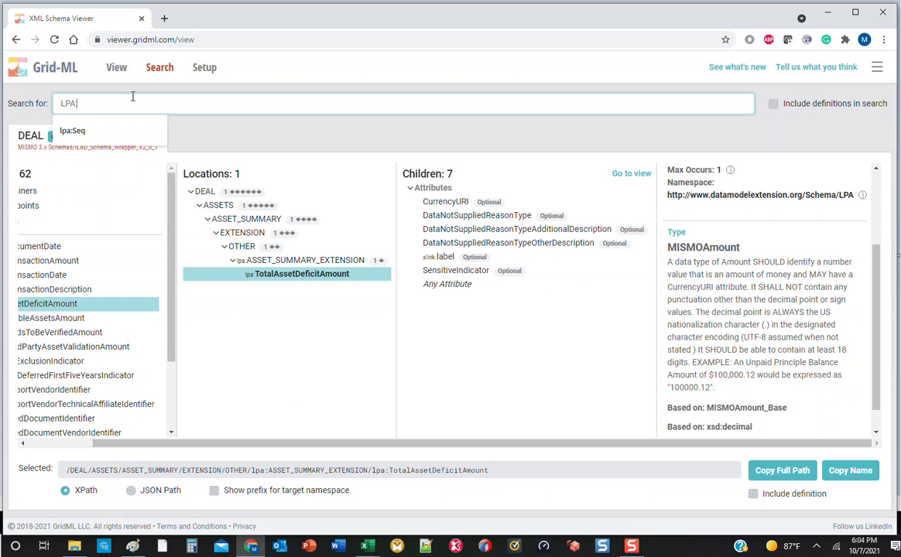
key(ctrl+a)
text(DU:)
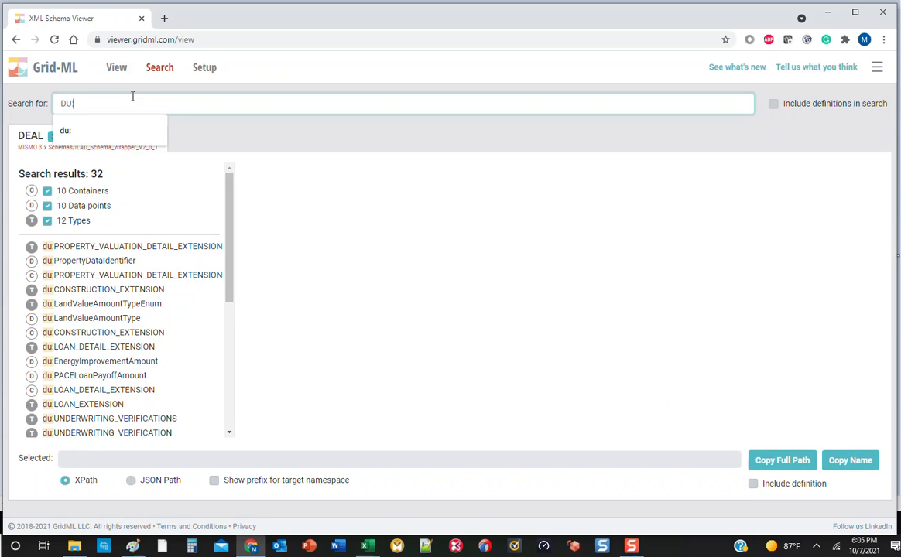
scroll(105, 303, down, 3)
scroll(105, 308, down, 1)
scroll(105, 308, up, 5)
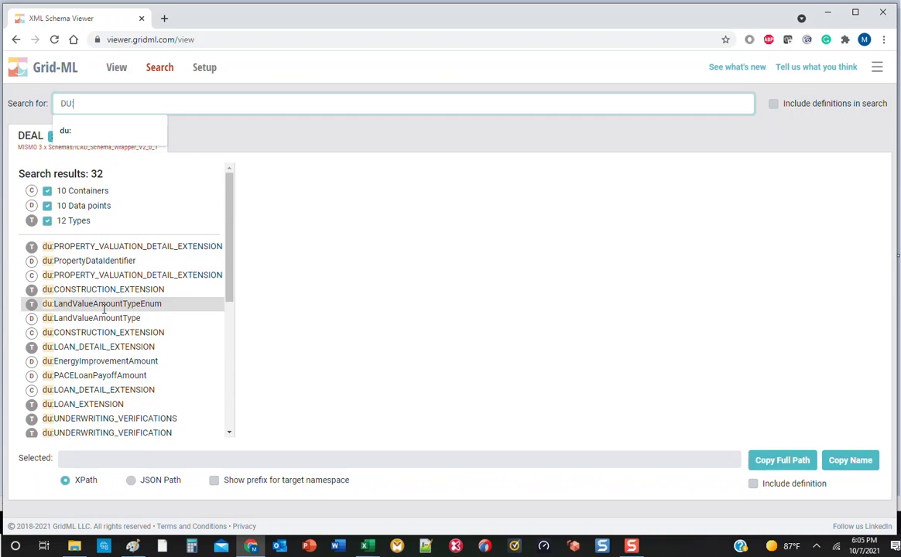
Step: Replace the search term with "ILAD:" to list the iLAD extension elements
click(104, 131)
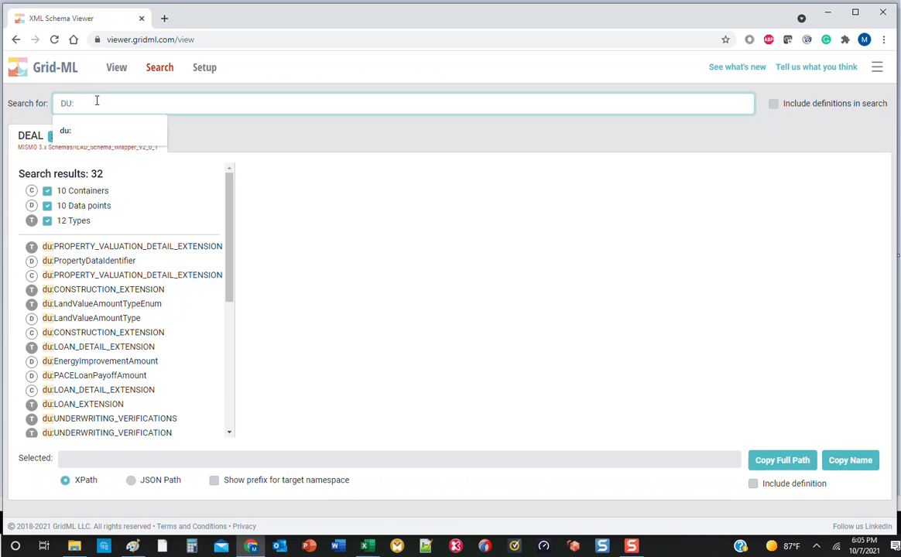
triple_click(97, 100)
text(ILA)
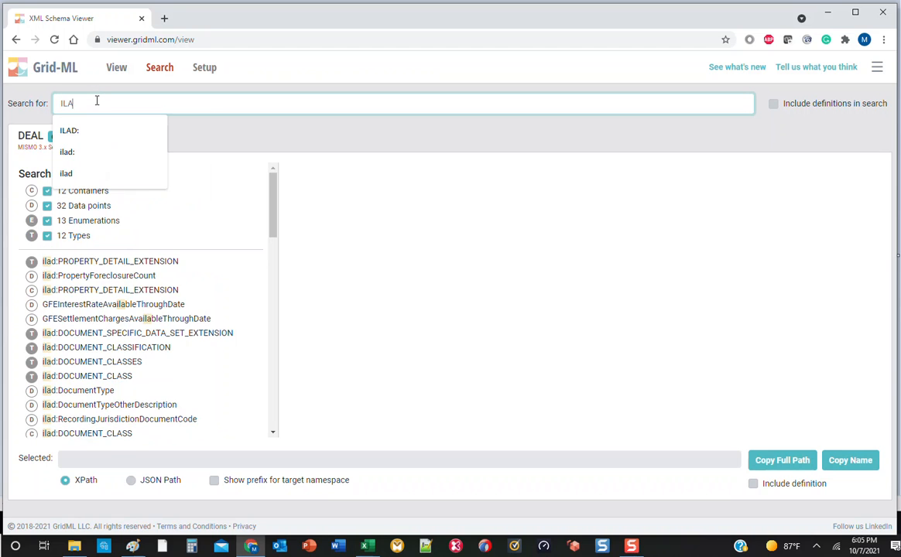
text(D:)
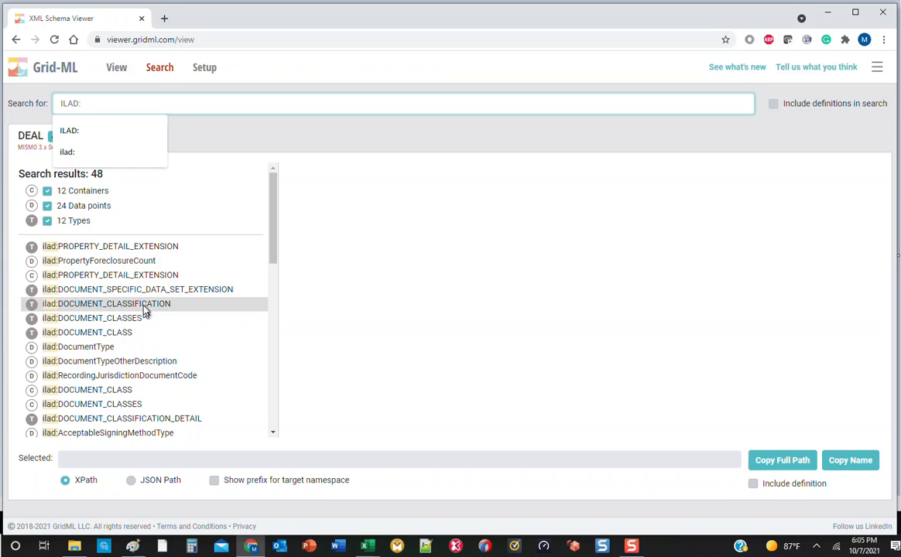
Step: Limit the ILAD: results to data points and read the definition and type details of ilad:PropertyForeclosureCount
click(78, 206)
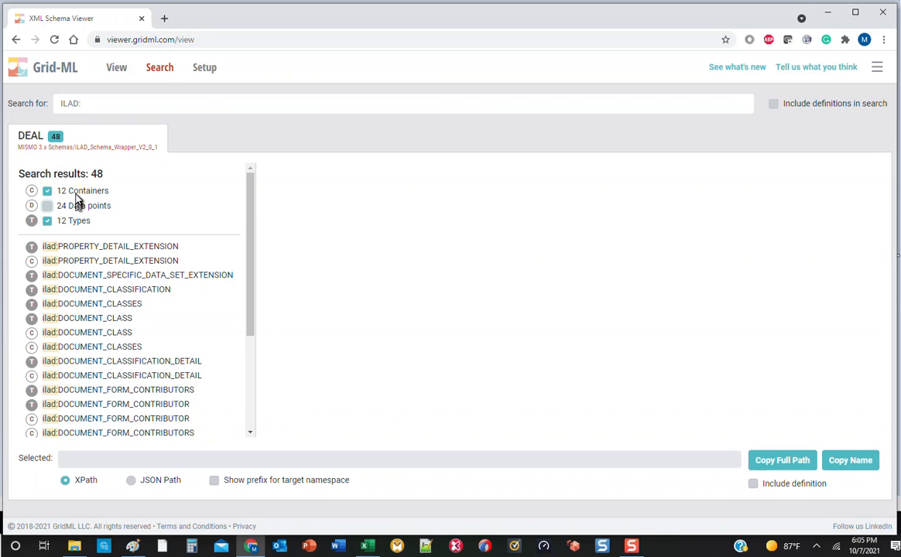
click(74, 192)
click(75, 206)
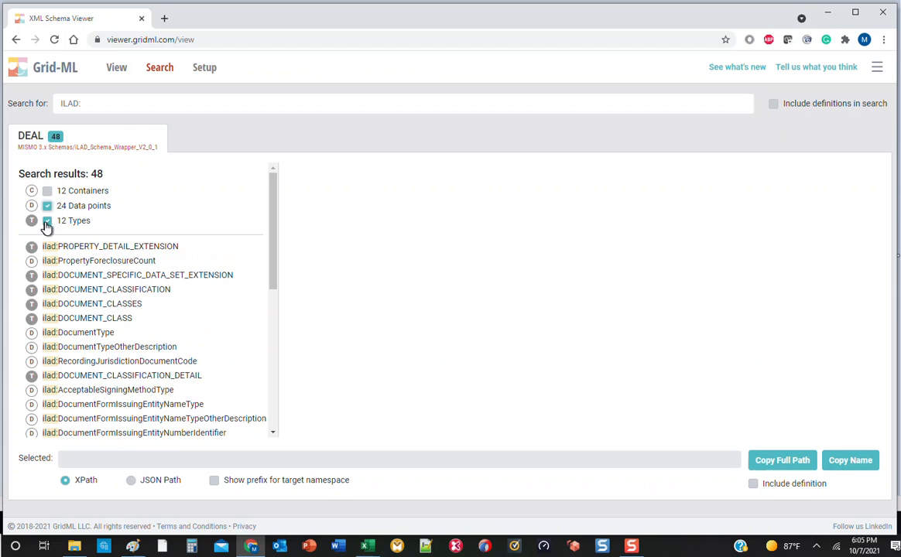
click(46, 222)
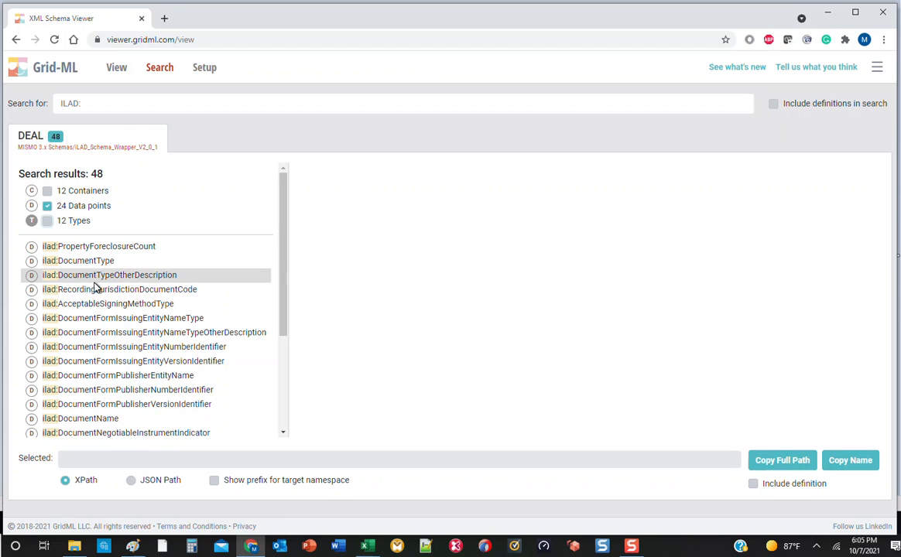
click(107, 246)
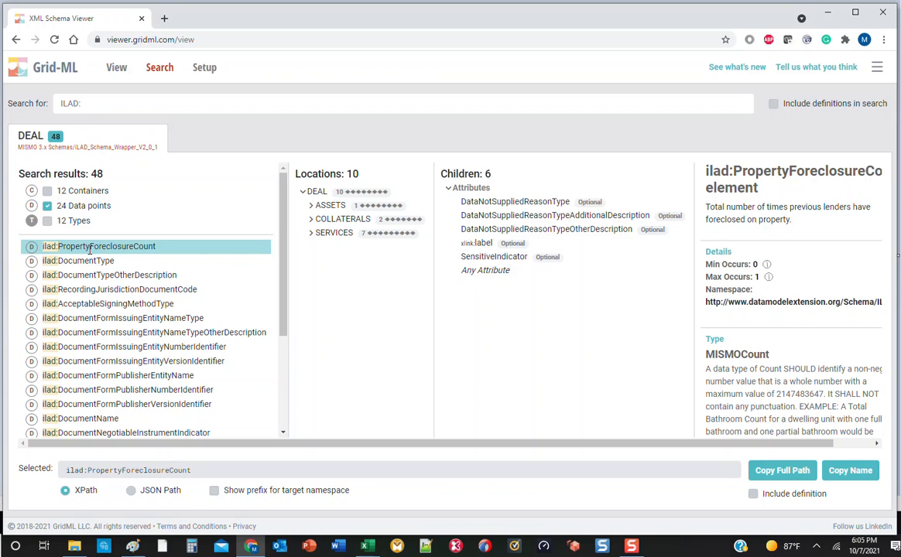
Step: Inspect ilad:BankruptciesInLastThreeYearsCount at its location under PARTIES and read its full definition and type details
scroll(116, 310, down, 4)
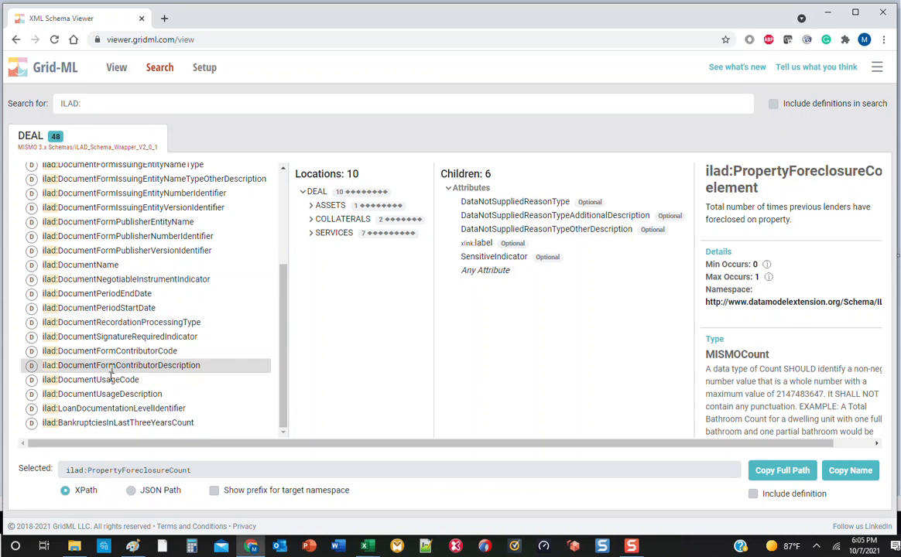
click(116, 422)
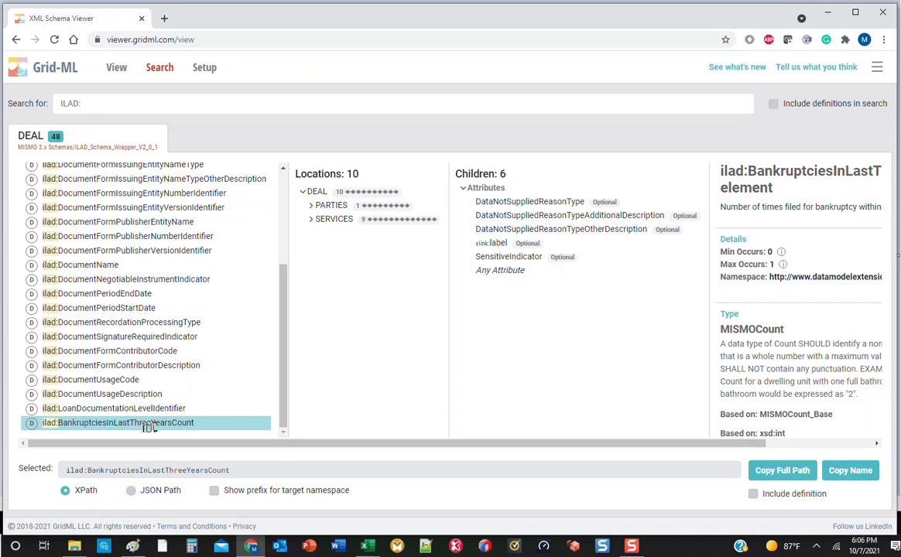
click(314, 207)
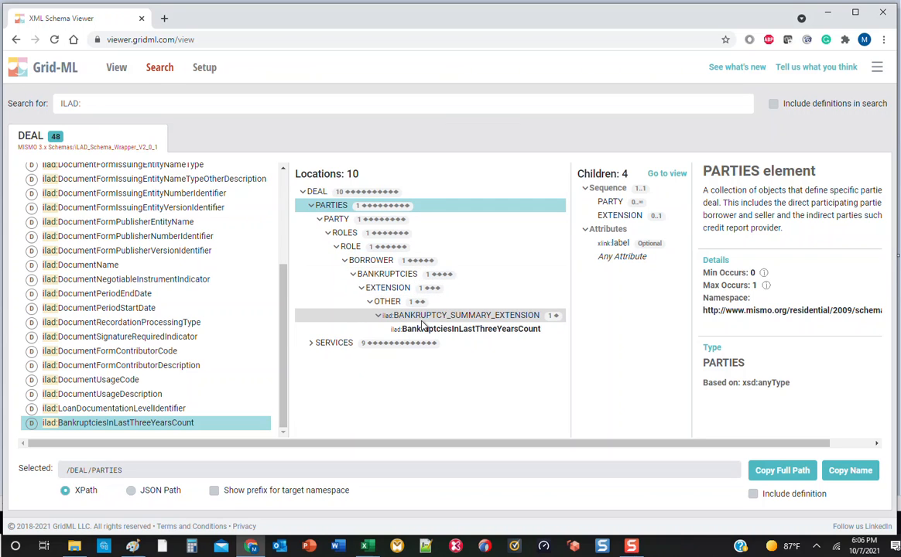
click(476, 329)
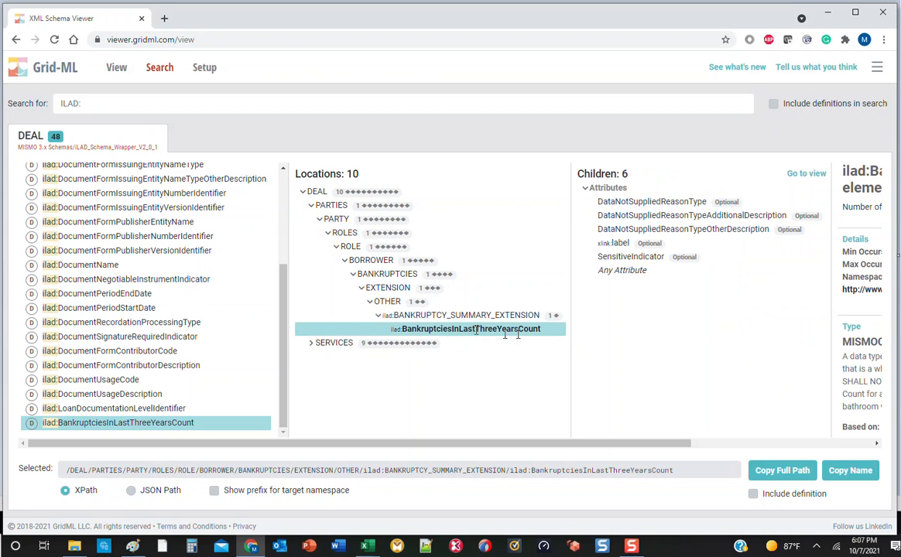
click(821, 443)
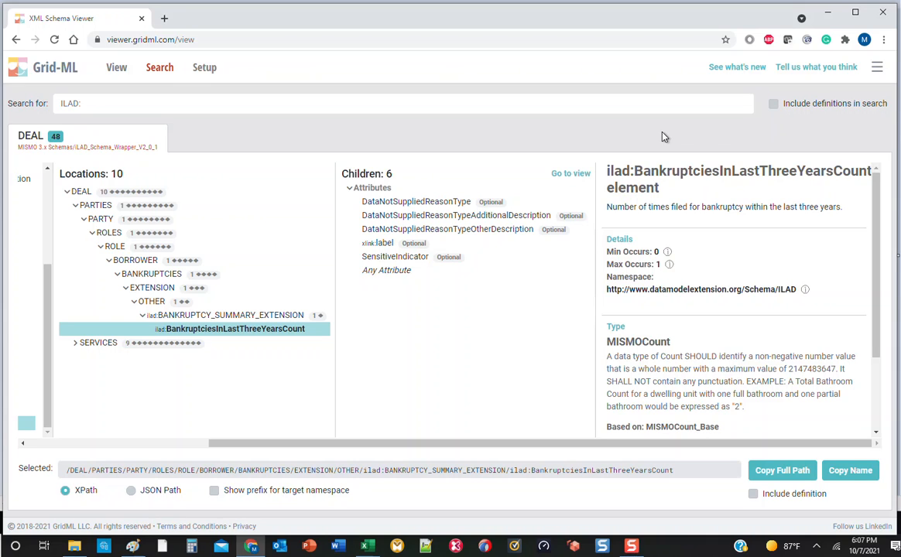
Step: Switch to the iLAD - ACME Mortgage Data Mapping Worksheet in Excel and review its iLAD and ACME columns
mouse_move(368, 548)
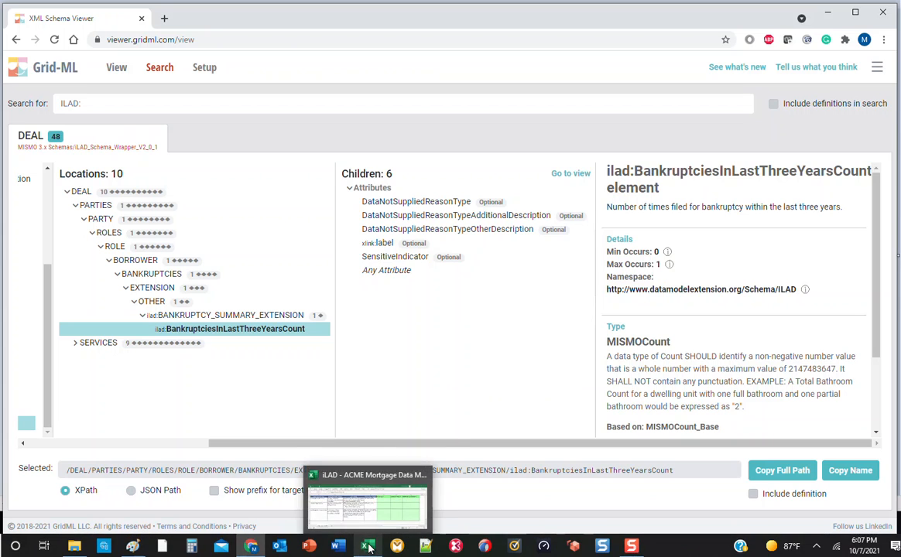
click(367, 507)
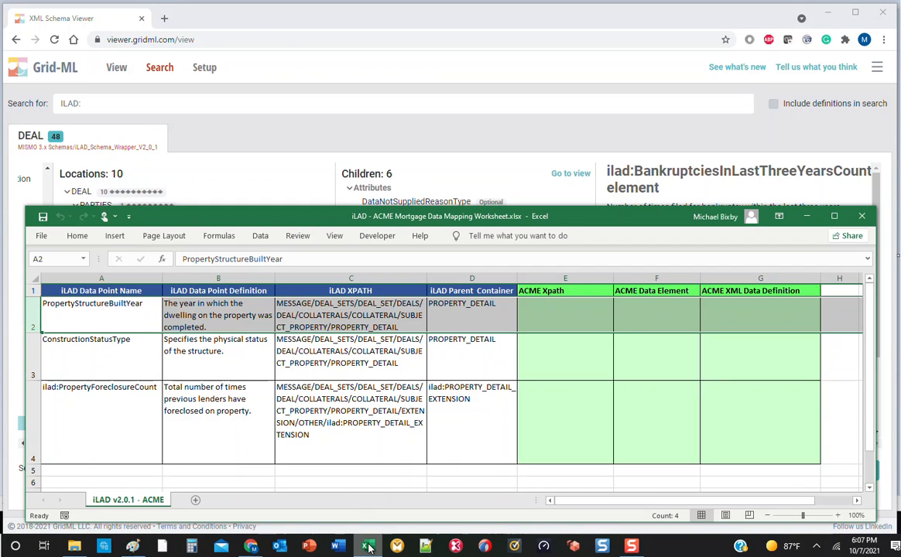
click(223, 437)
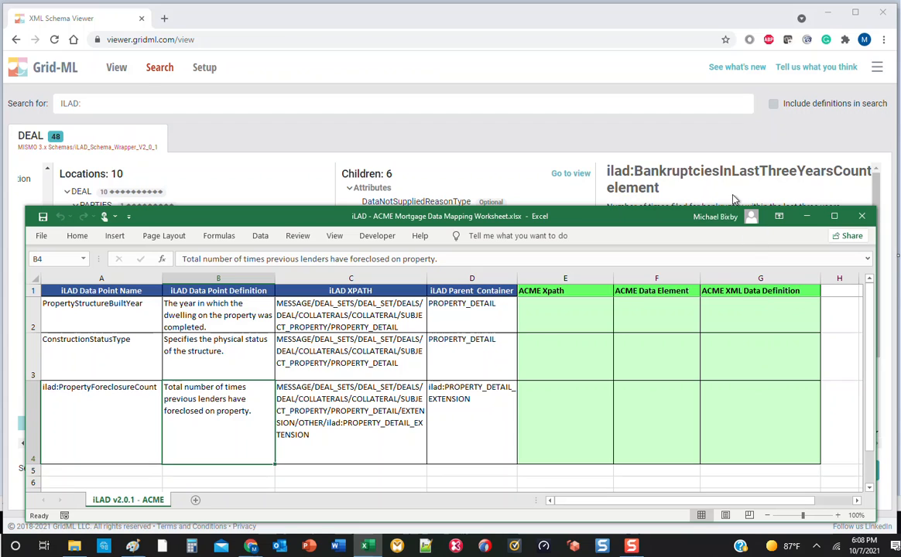
Step: Return to Grid-ML, enable the ACME_XML root element from the Default Repository, and view its structure and definition
click(242, 138)
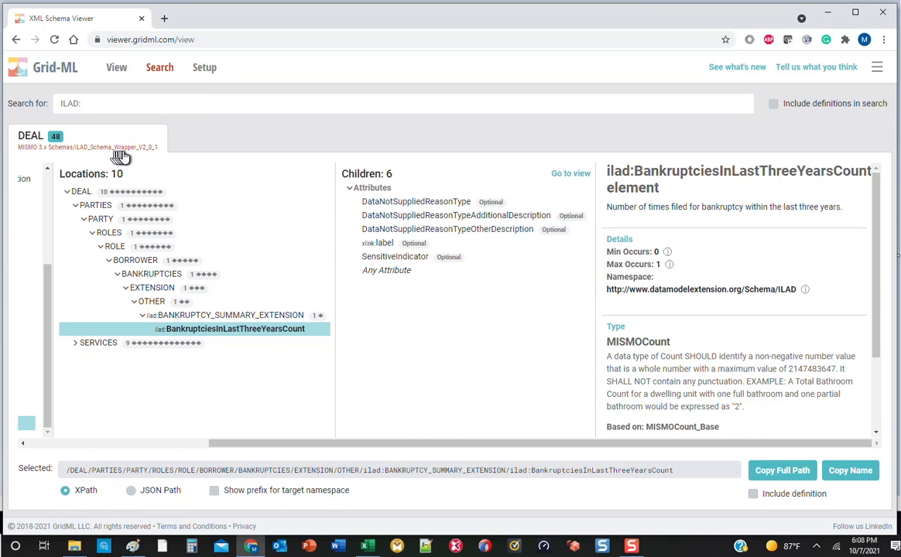
click(208, 68)
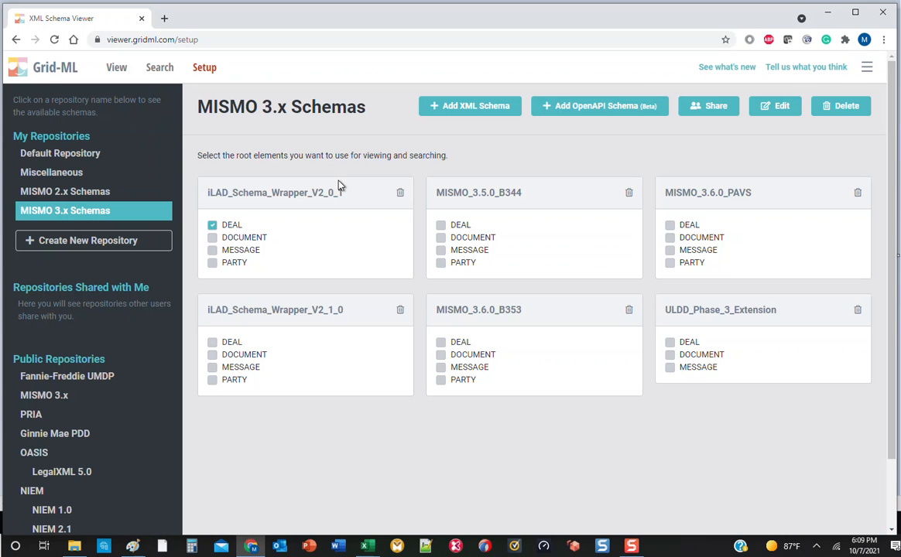
click(75, 158)
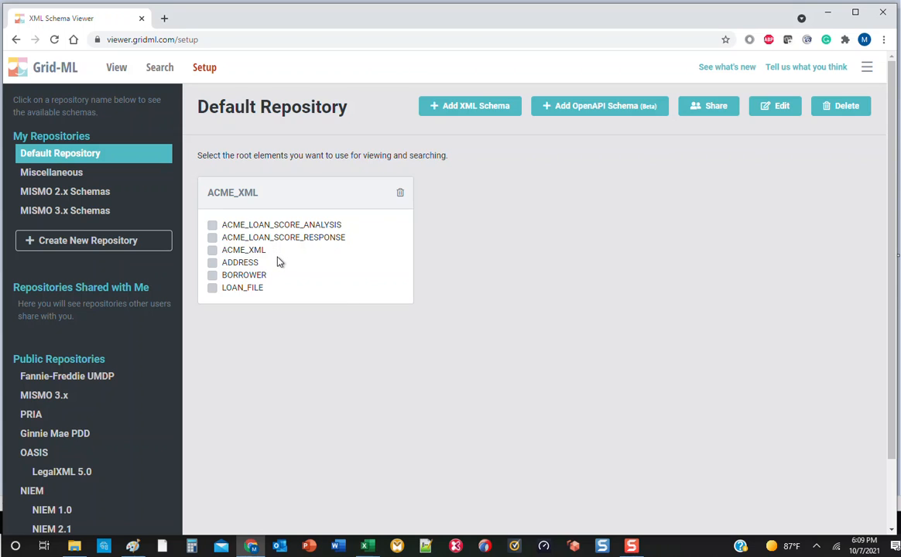
click(213, 252)
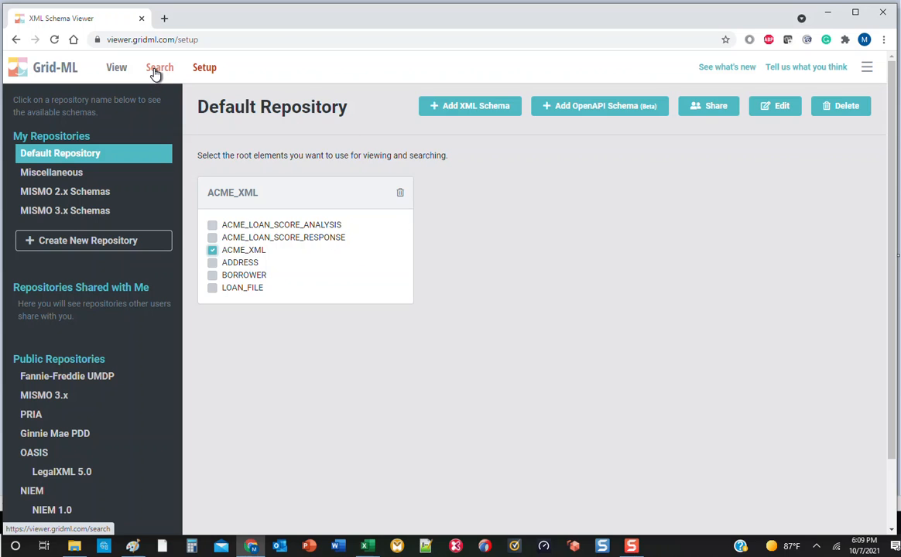
click(118, 74)
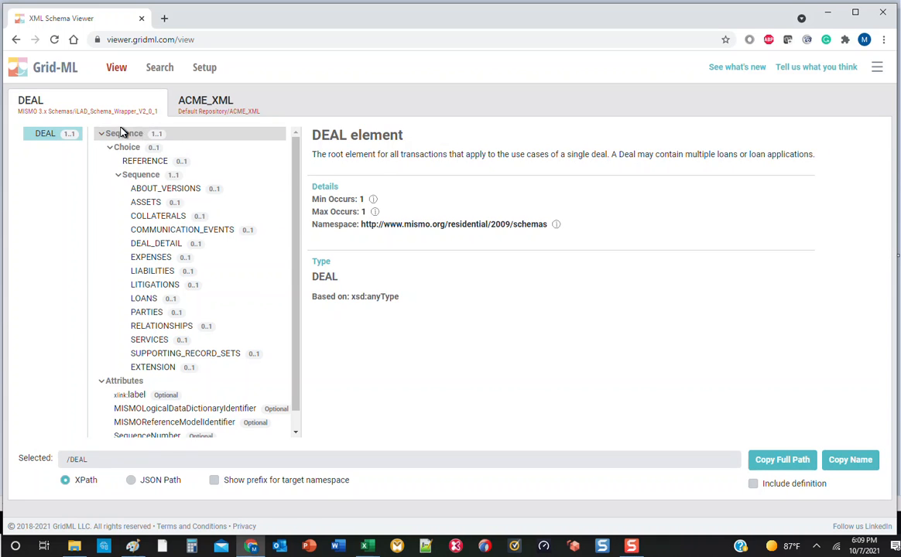
click(216, 105)
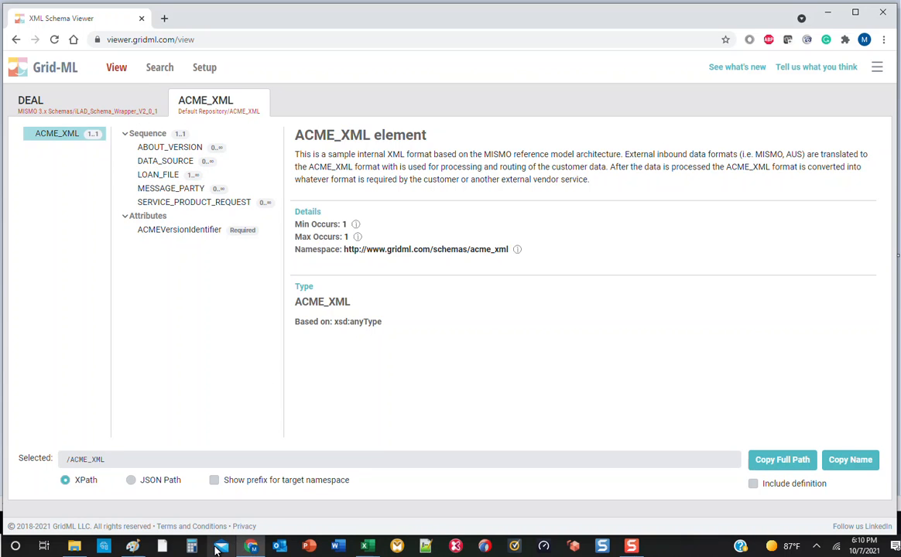
Step: Copy the data point name PropertyStructureBuiltYear from cell A2 of the Excel mapping worksheet and search for it in Grid-ML
click(375, 547)
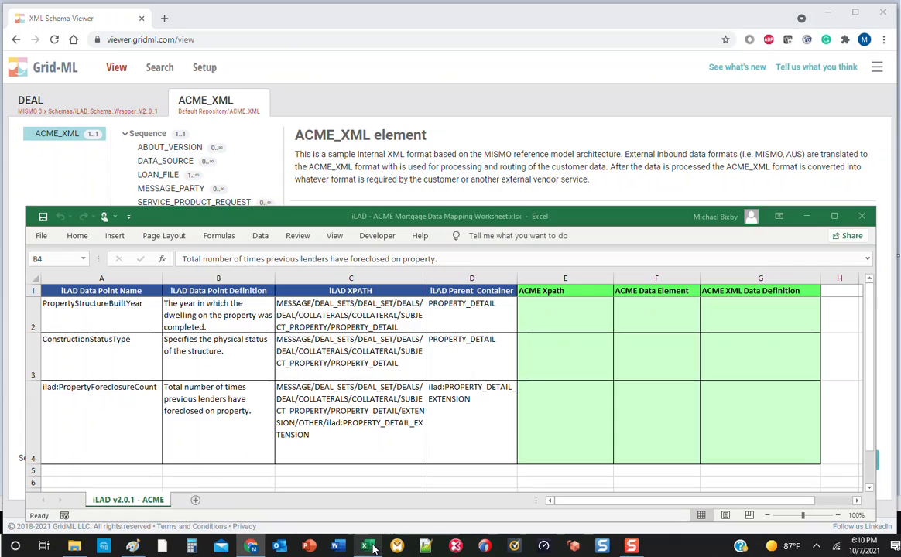
click(76, 317)
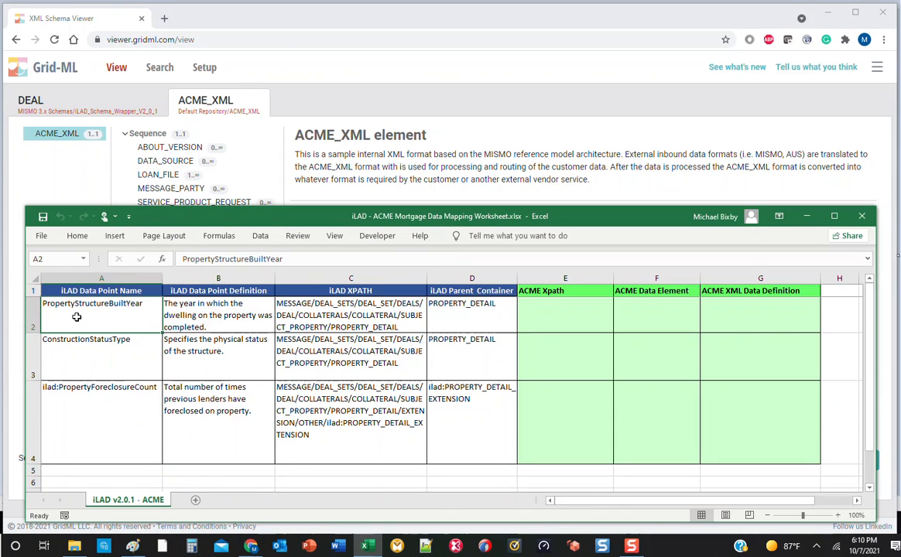
right_click(78, 319)
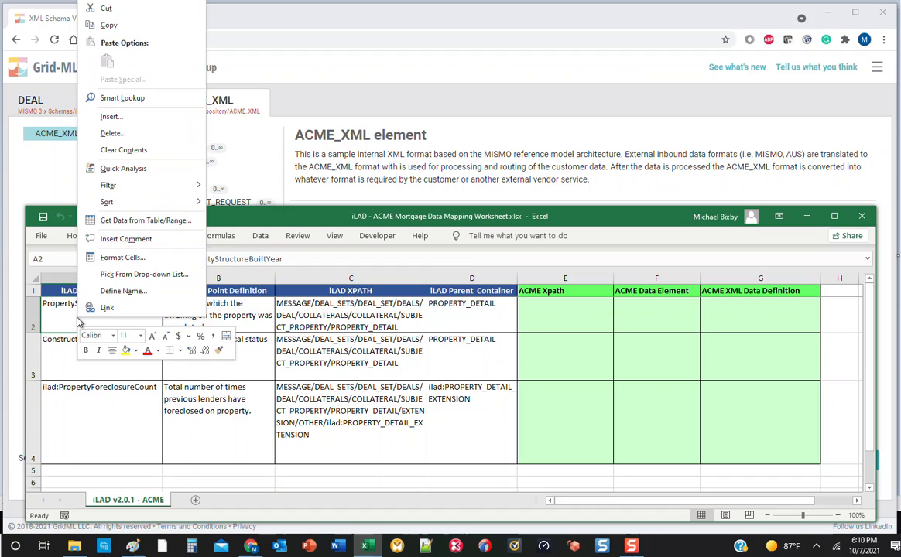
click(111, 28)
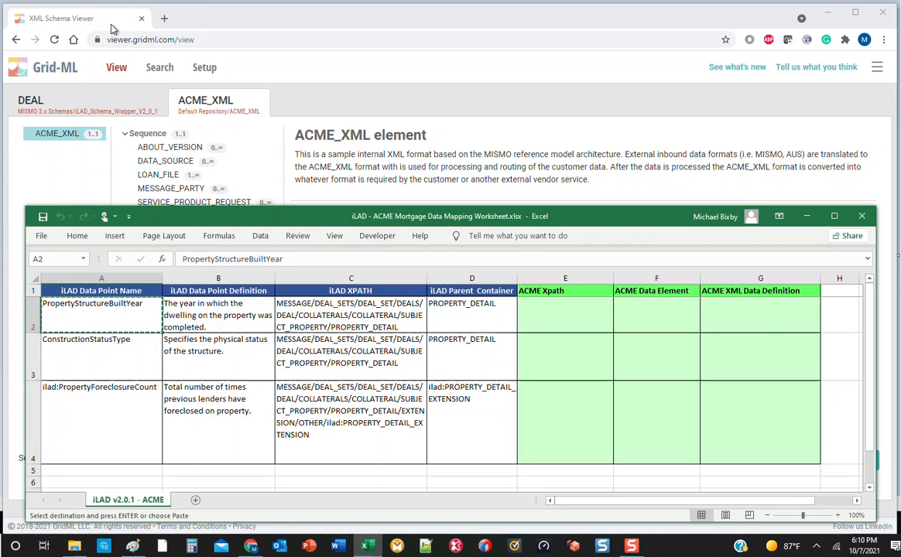
click(149, 66)
click(136, 109)
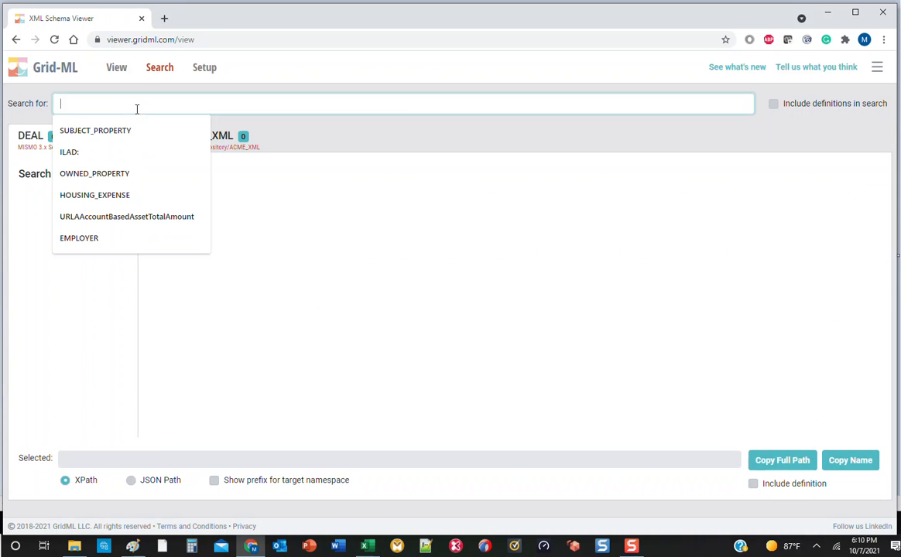
key(ctrl+v)
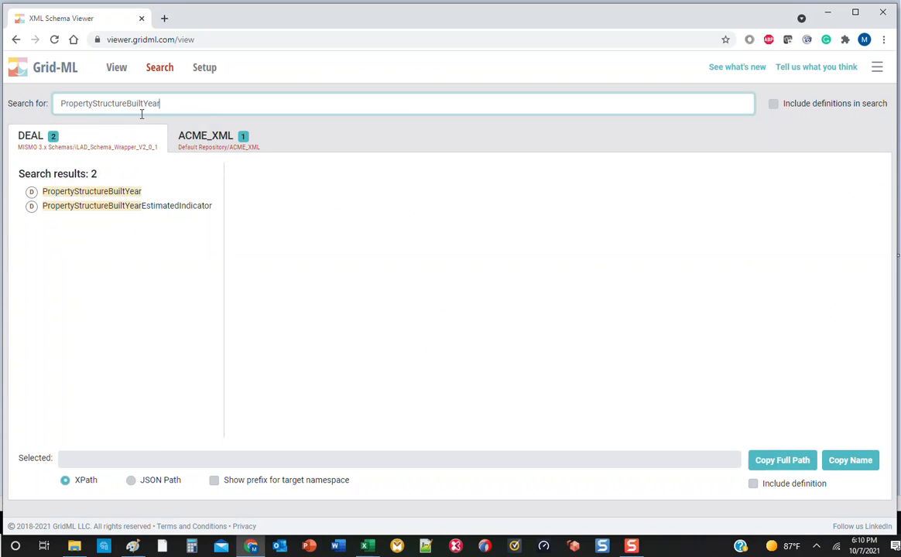
Step: Locate PropertyStructureBuiltYear in the ACME_XML results and expand its location under LOAN_FILE
click(94, 150)
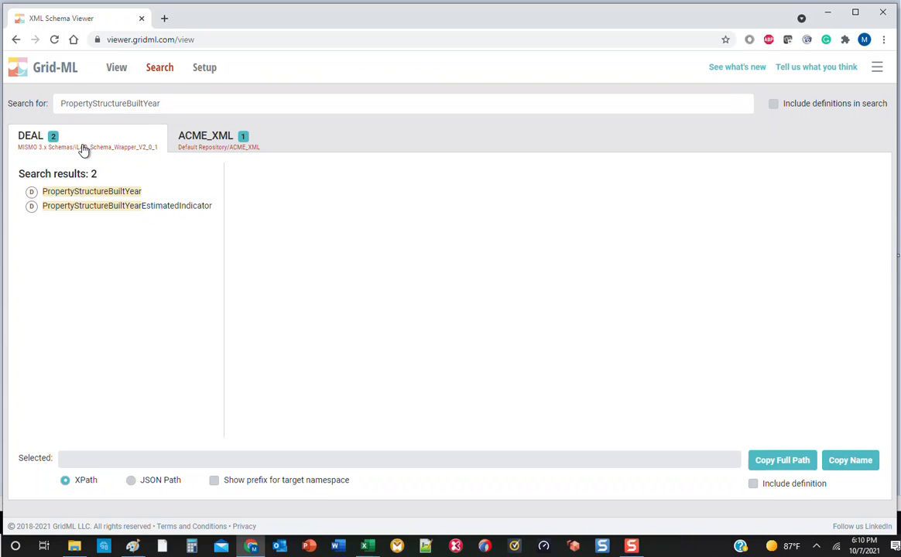
click(193, 146)
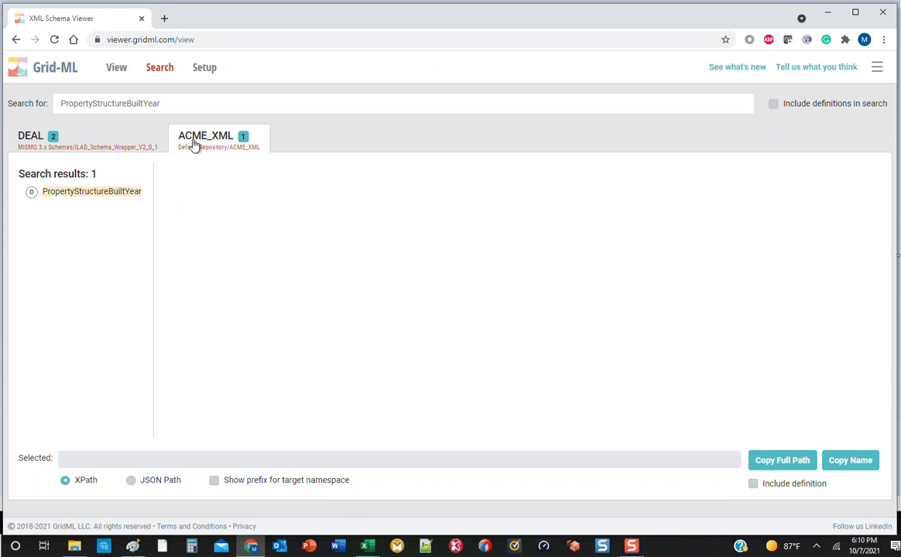
click(119, 192)
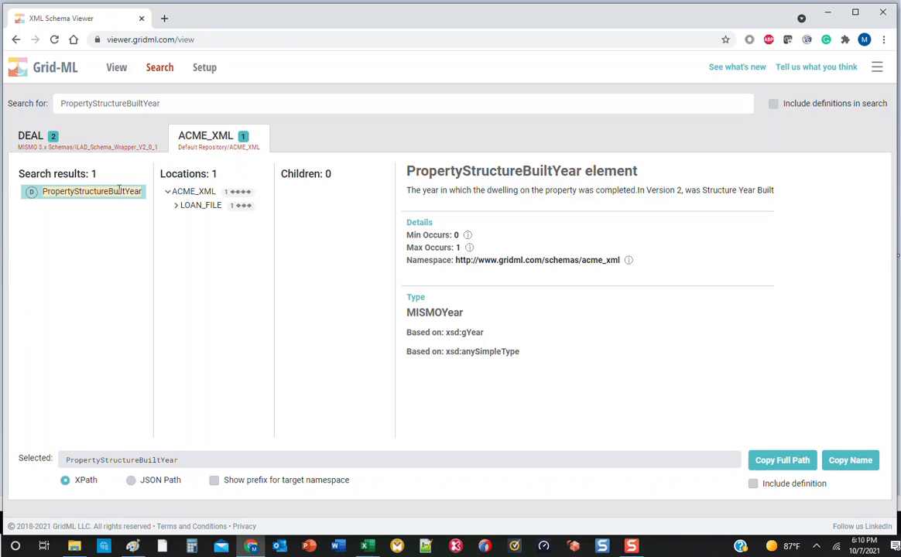
click(177, 209)
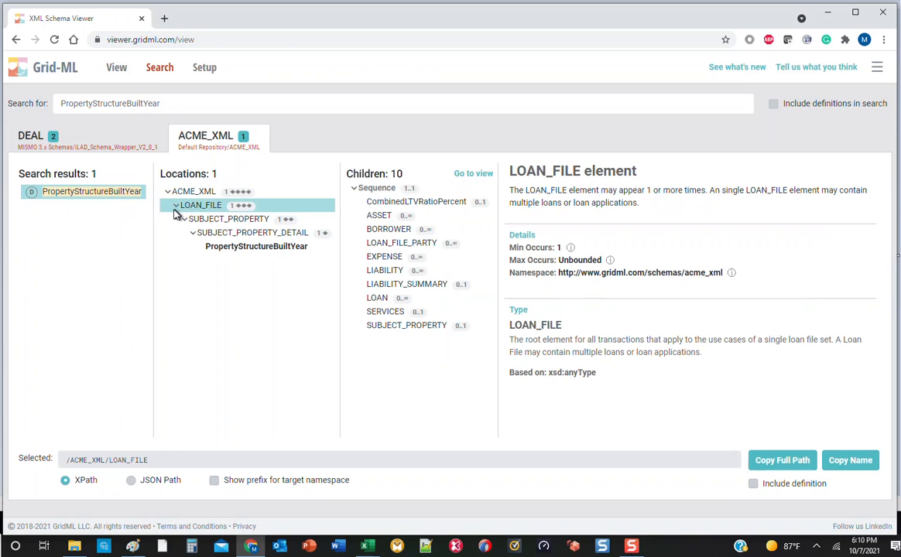
Step: Copy the full path of SUBJECT_PROPERTY_DETAIL into ACME Xpath cell E2 of the Excel worksheet and make row 2 taller to fit it
click(265, 234)
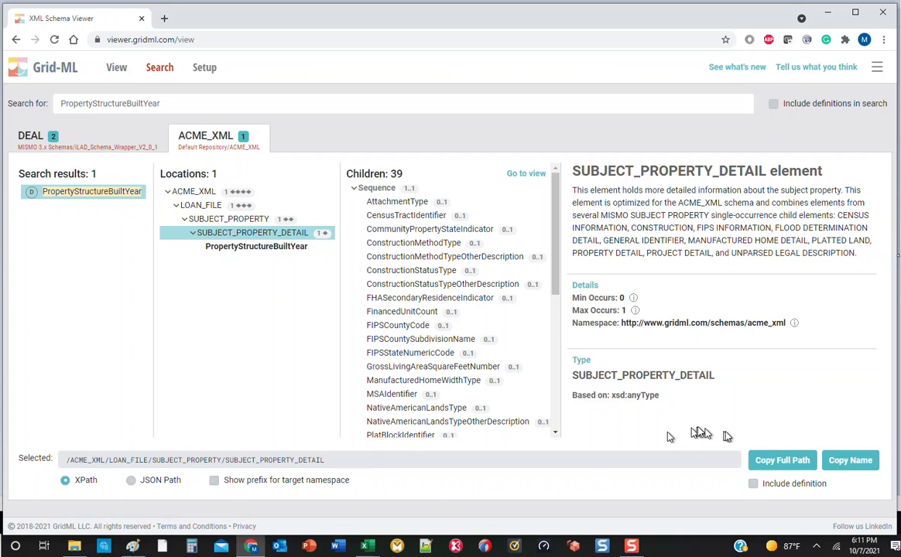
click(766, 463)
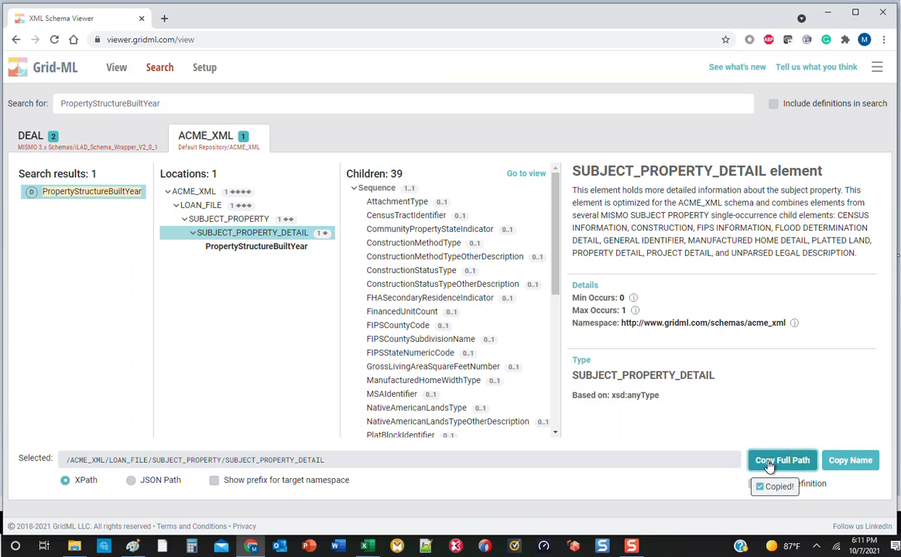
click(369, 547)
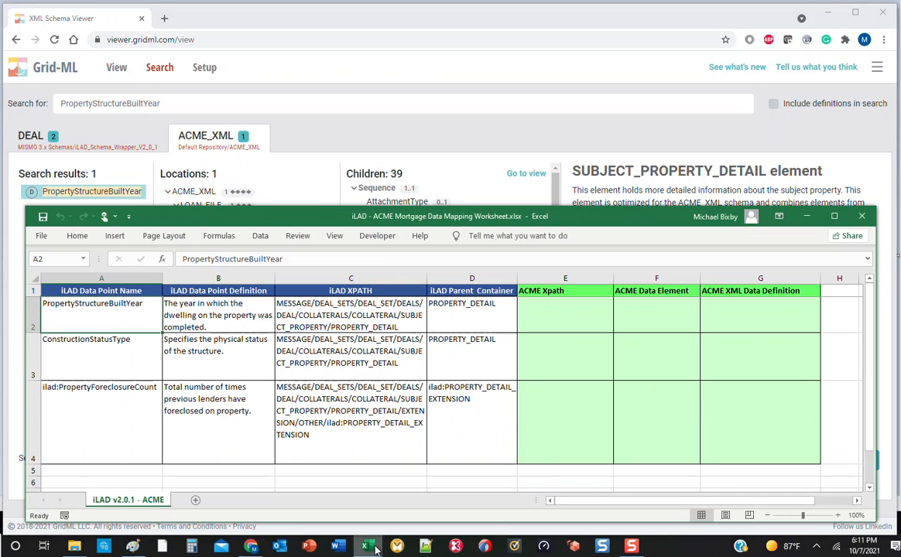
click(542, 313)
right_click(541, 312)
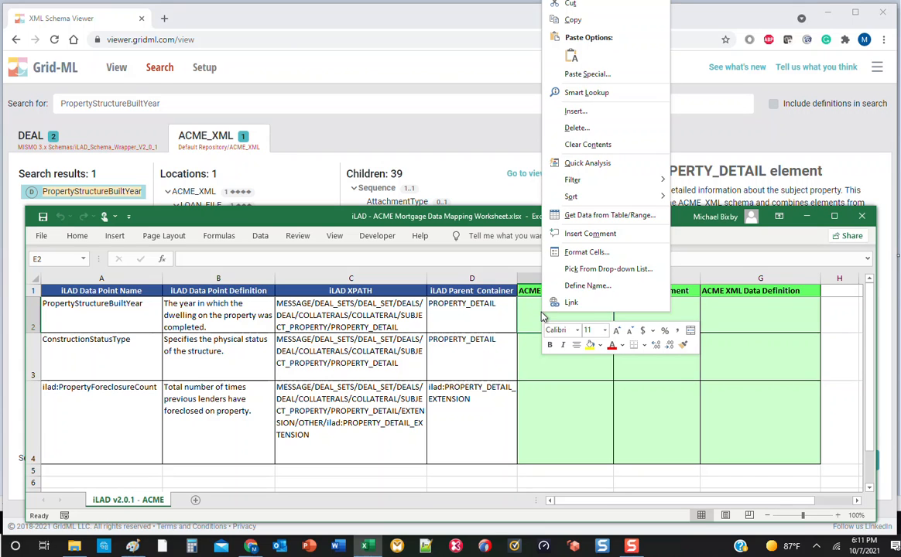
click(571, 60)
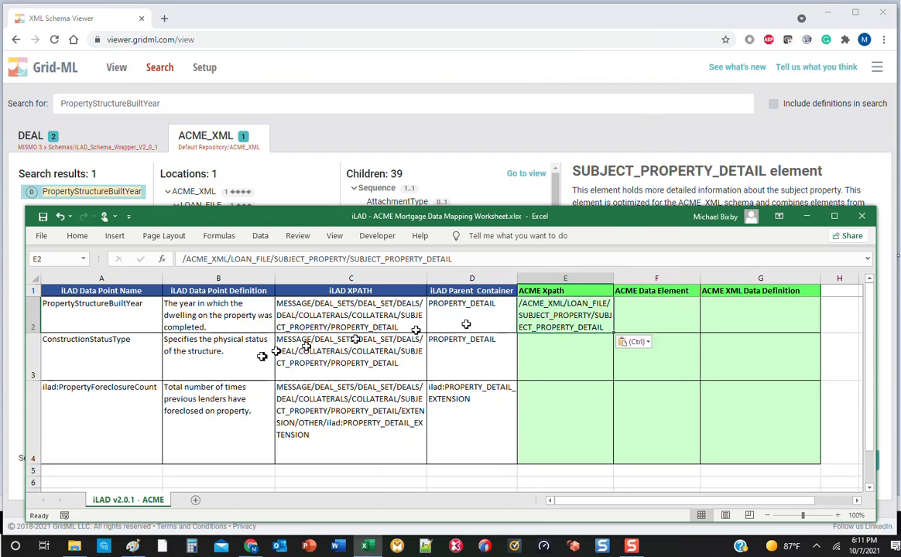
click(32, 318)
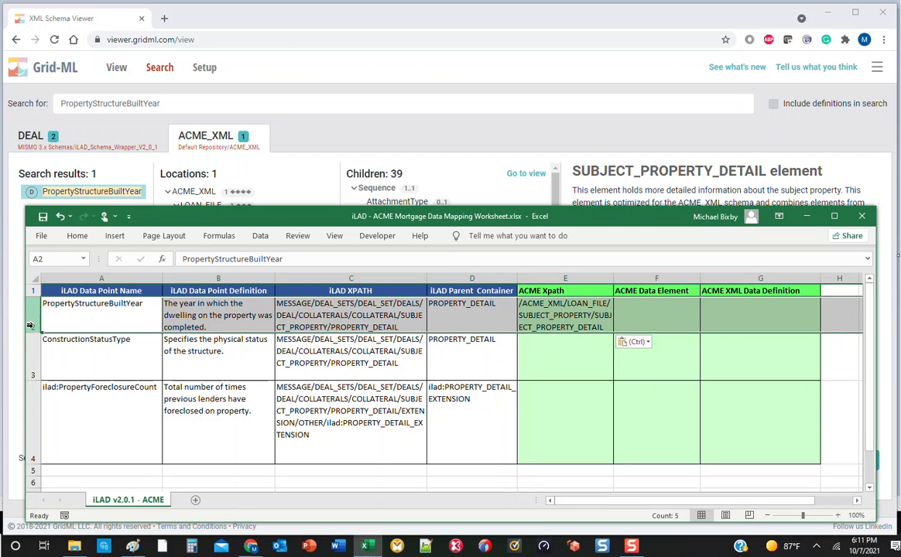
drag(32, 332, 32, 340)
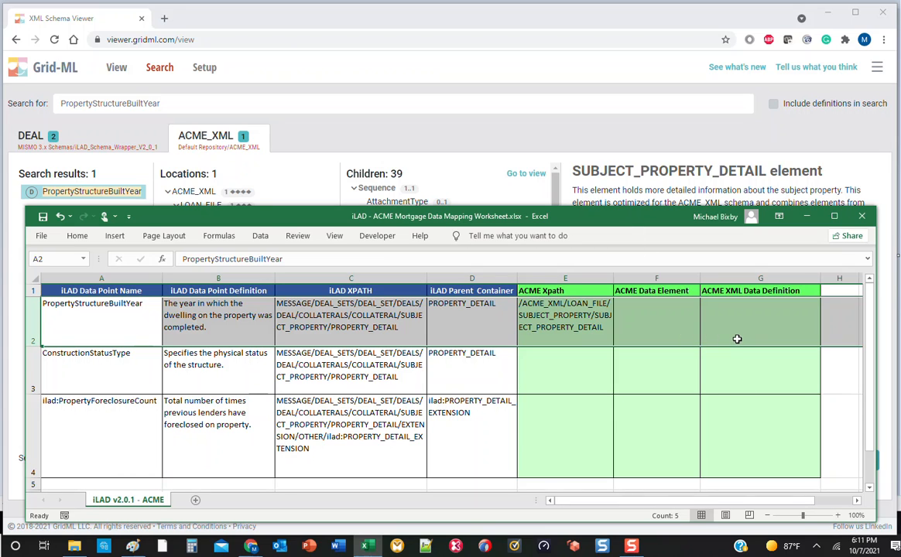
Step: Copy the PropertyStructureBuiltYear element name with its definition from Grid-ML into ACME Data Element cell F2 and definition cell G2 of the Excel worksheet
click(446, 136)
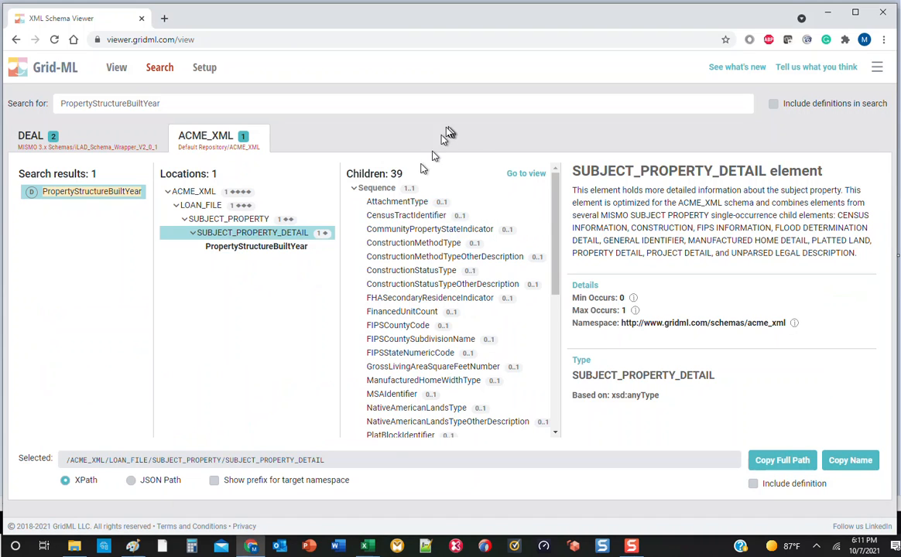
click(280, 246)
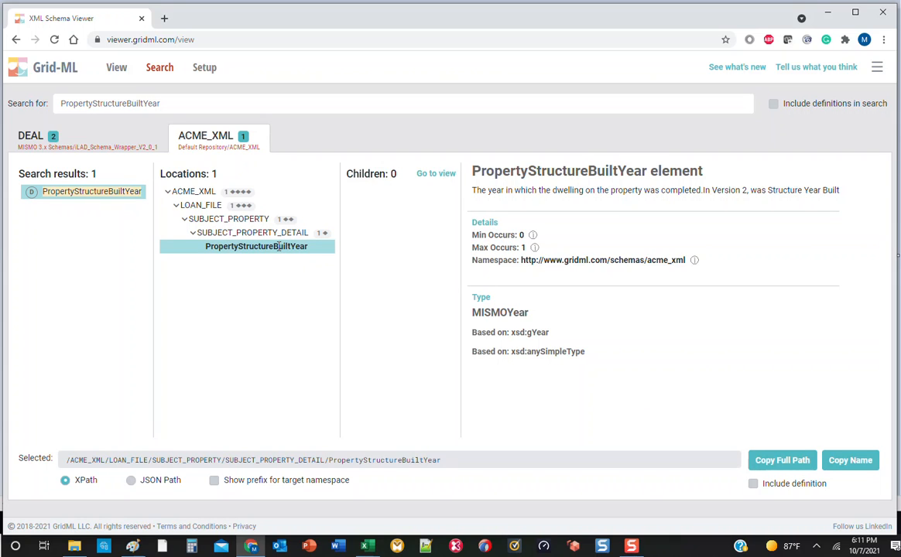
click(754, 485)
click(842, 469)
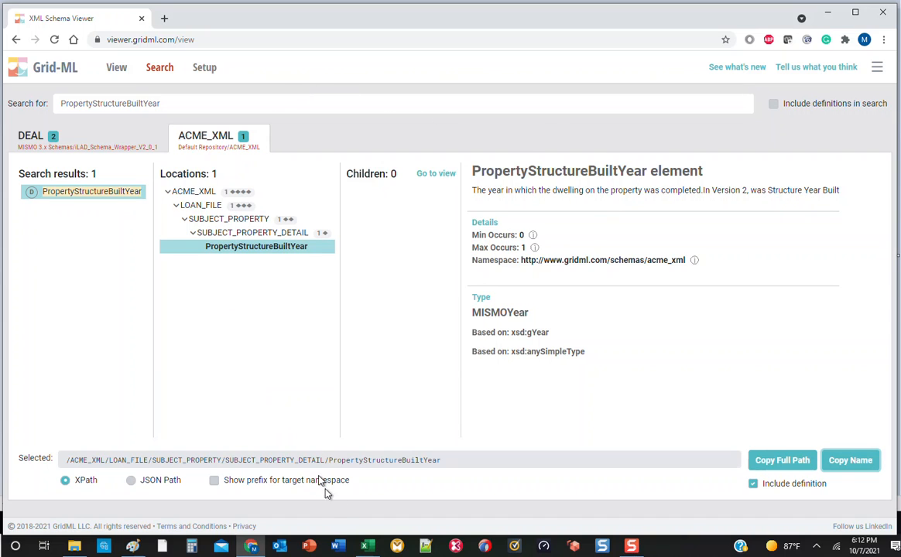
click(368, 548)
click(649, 322)
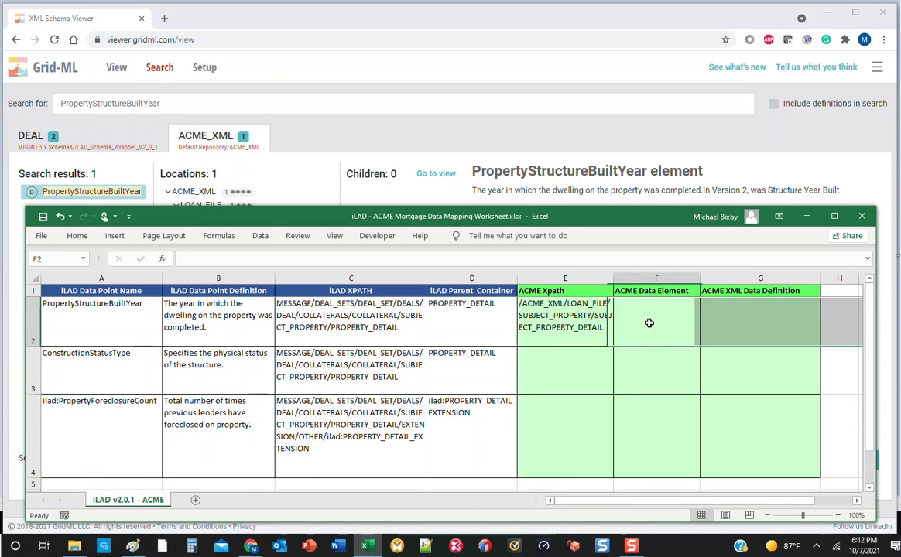
right_click(649, 322)
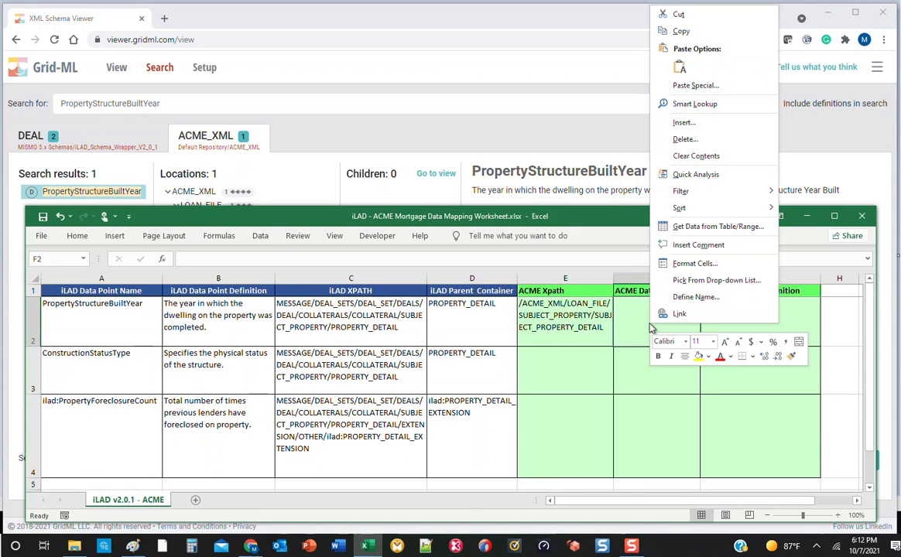
click(673, 71)
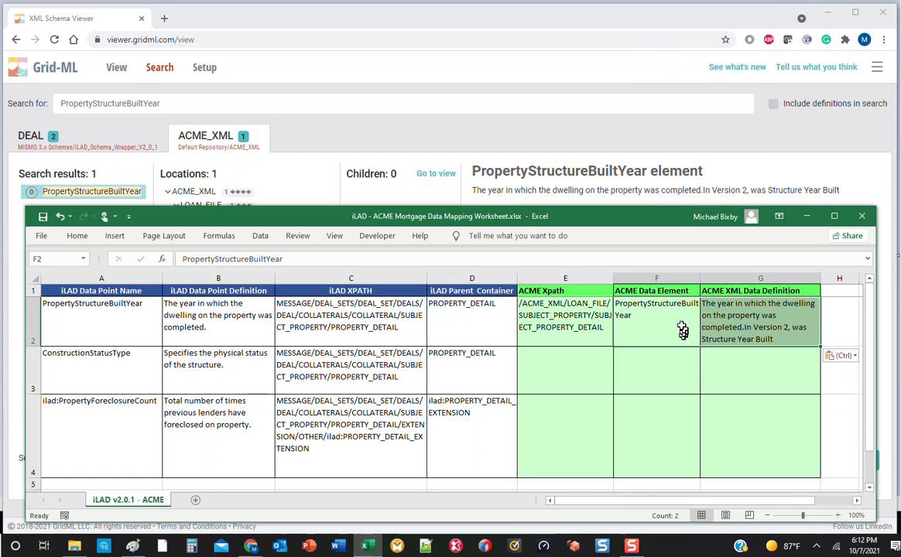
click(660, 311)
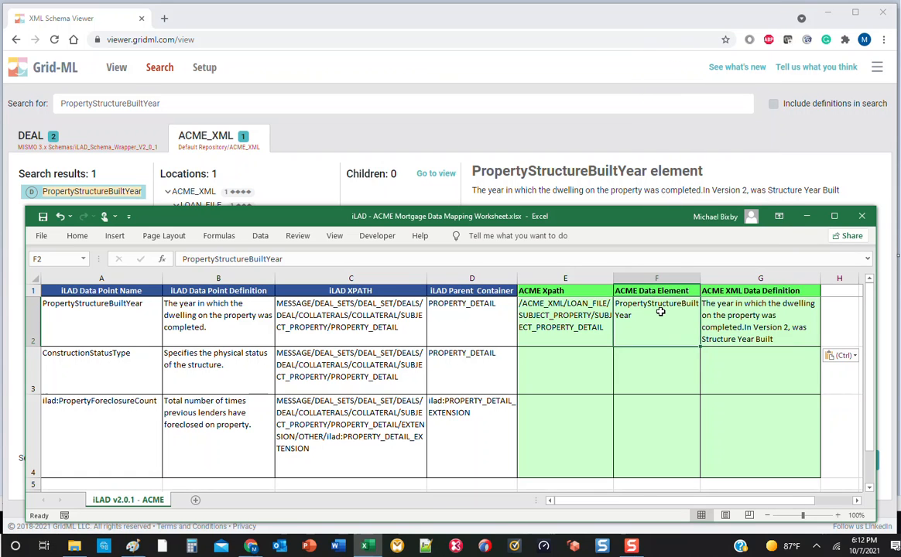
click(725, 314)
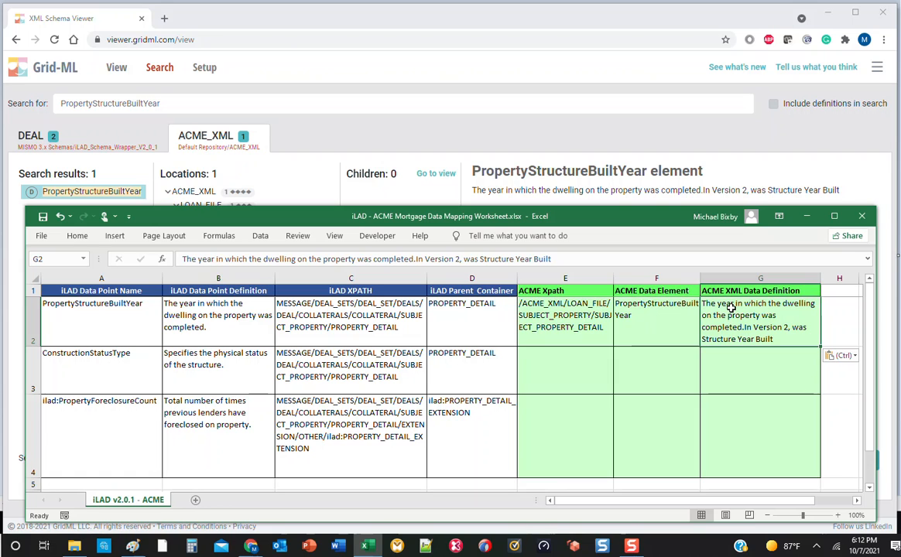
Step: Copy the data point name ConstructionStatusType from cell A3 of the Excel worksheet and search for it in Grid-ML
click(78, 373)
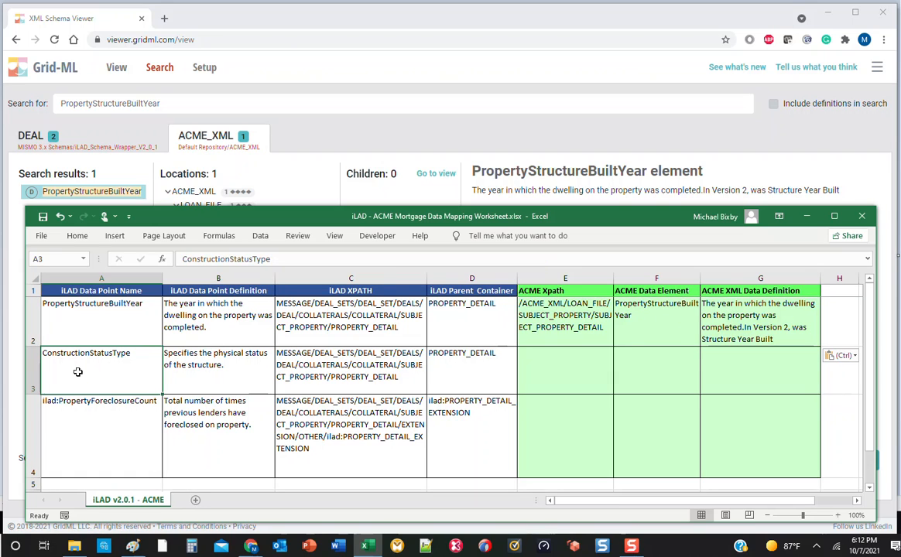
right_click(77, 372)
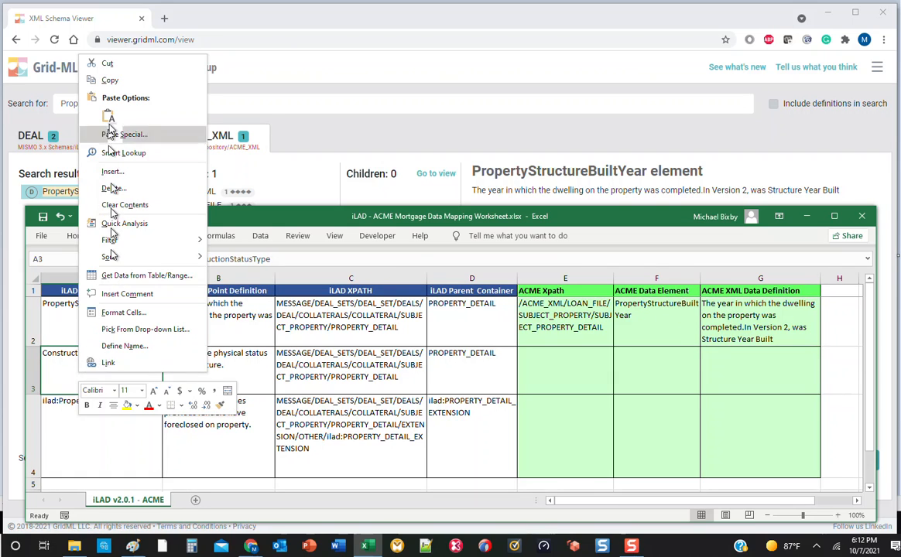
click(111, 82)
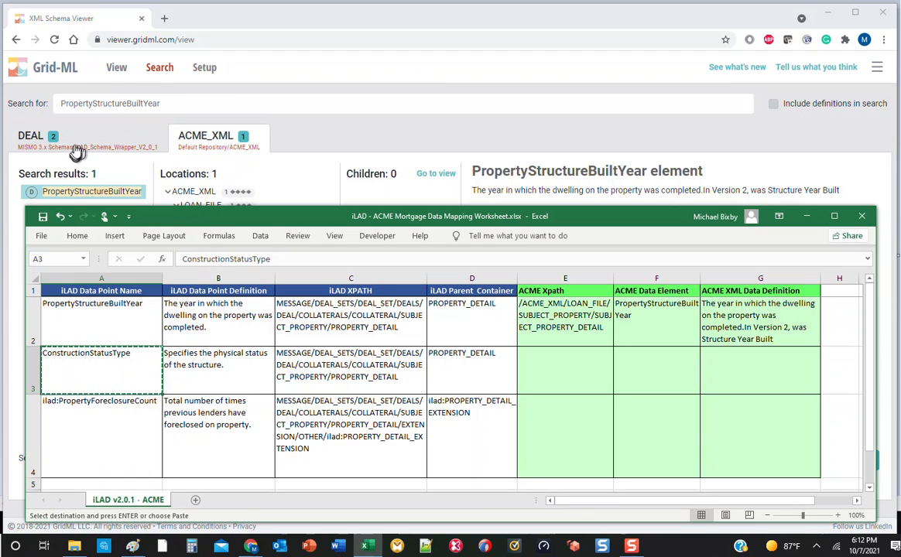
click(171, 103)
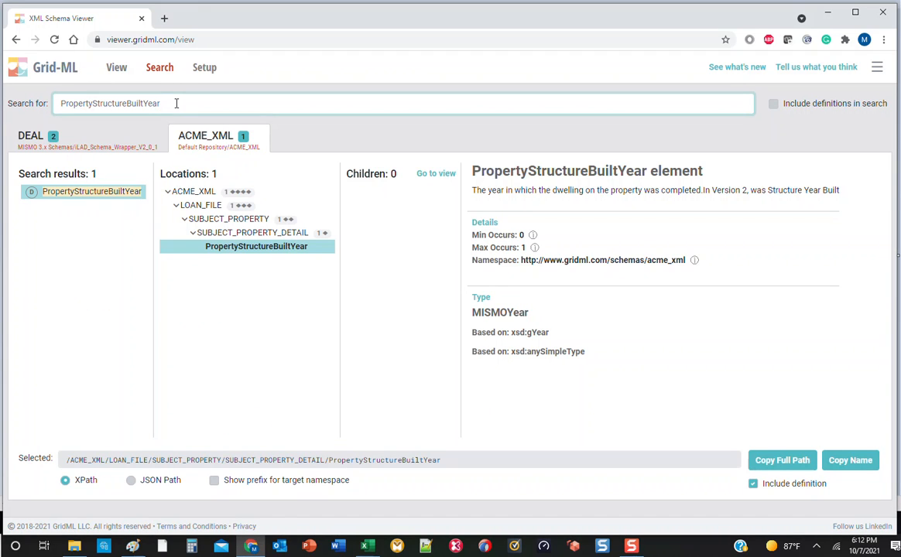
key(ctrl+a)
key(ctrl+v)
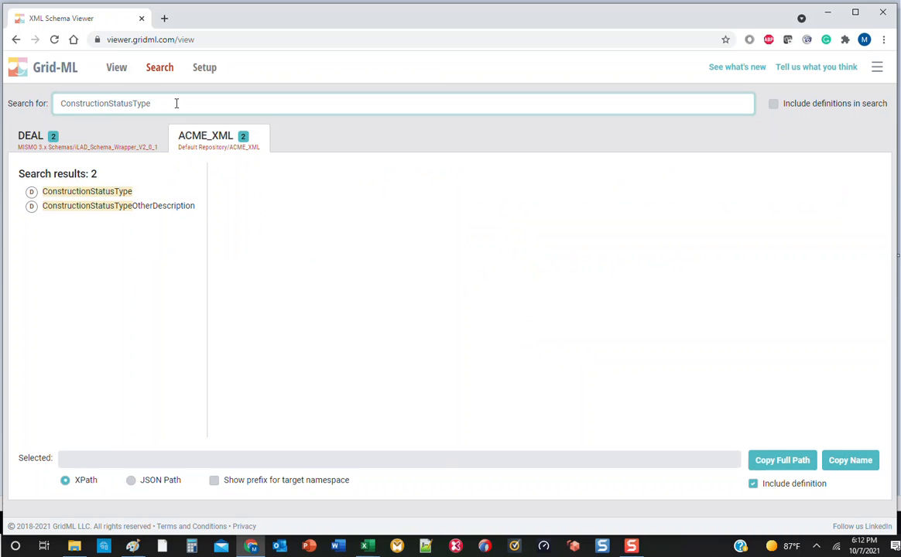
Step: Expand ConstructionStatusType's ACME_XML location and copy the full path of SUBJECT_PROPERTY_DETAIL, without definition, into ACME Xpath cell E3 of the Excel worksheet
click(109, 193)
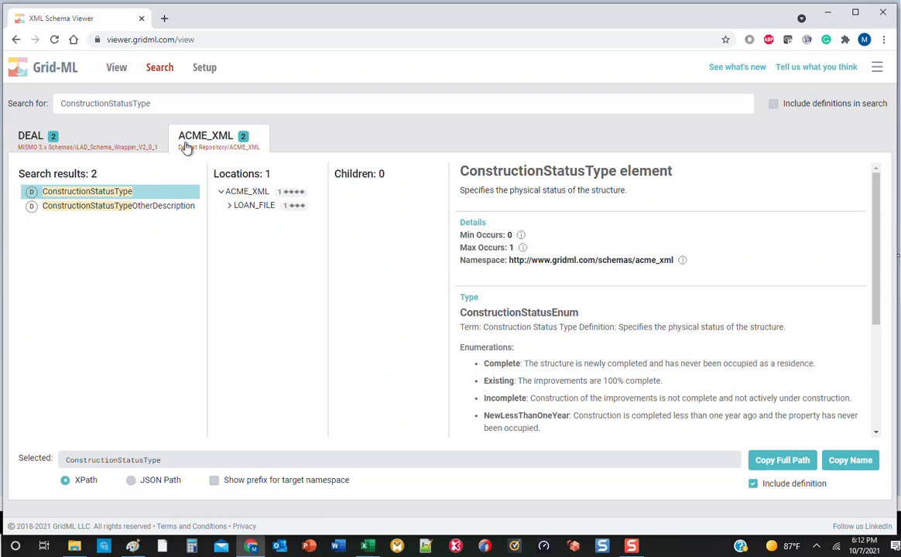
click(227, 207)
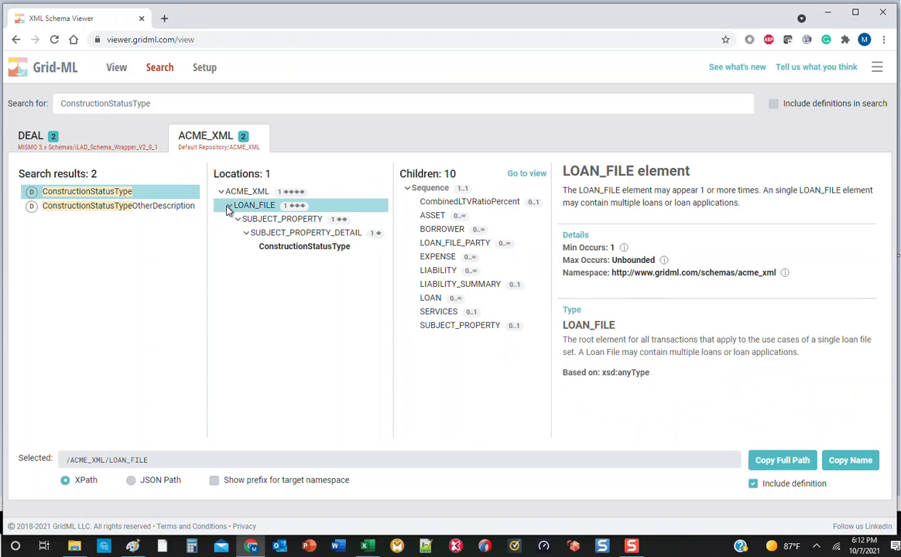
click(275, 235)
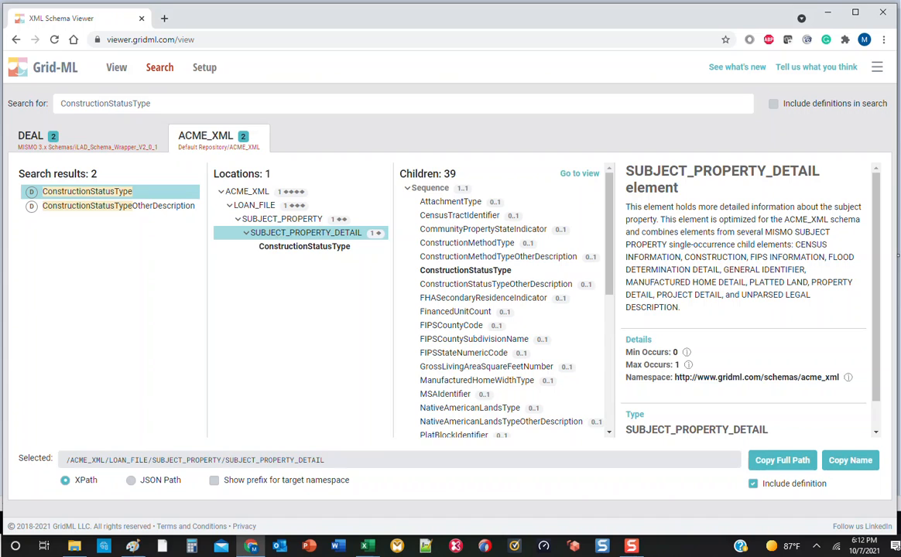
double_click(756, 487)
click(767, 460)
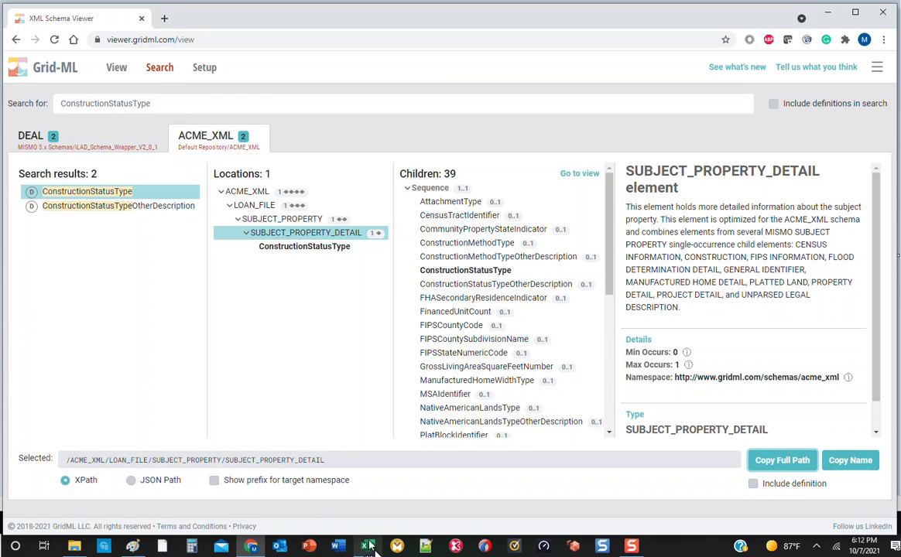
key(alt+Tab)
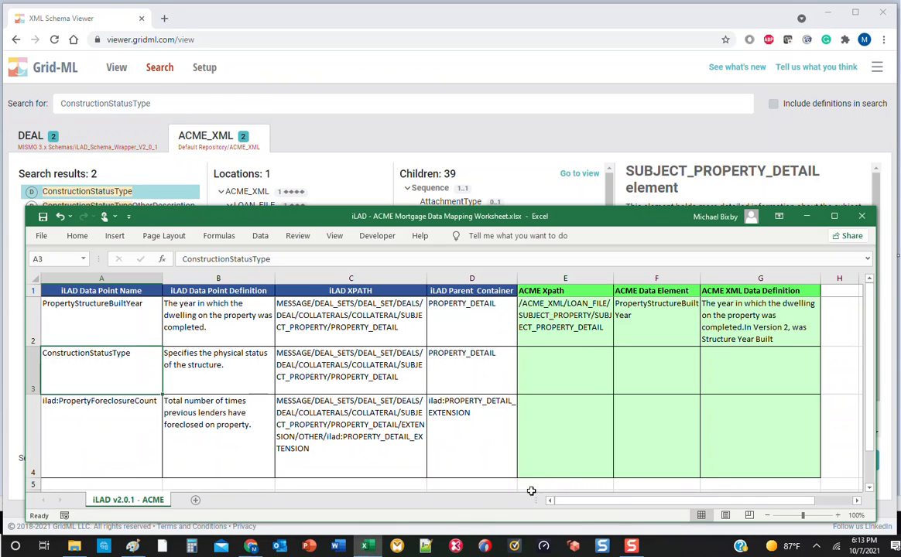
right_click(569, 371)
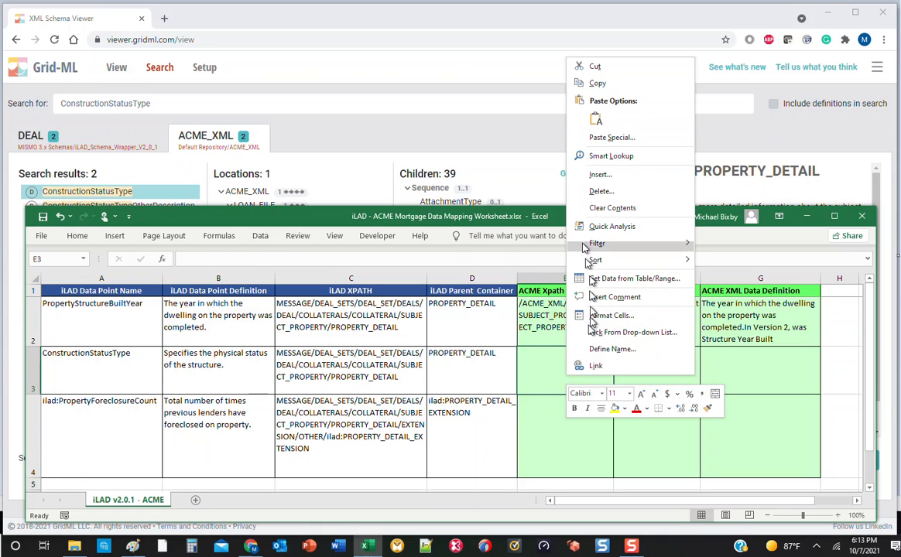
click(595, 120)
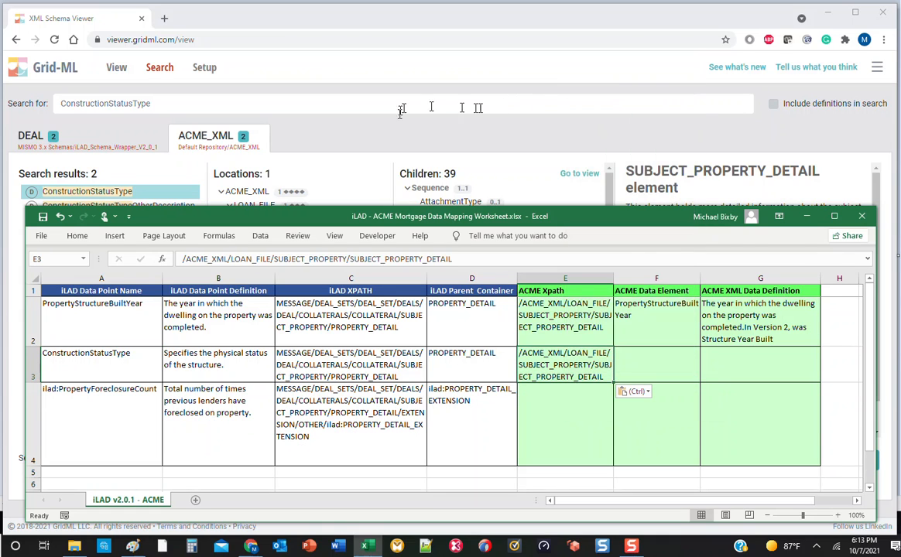
Step: Copy the ConstructionStatusType element name with its definition from Grid-ML into cells F3 and G3 of the Excel worksheet
key(alt+Tab)
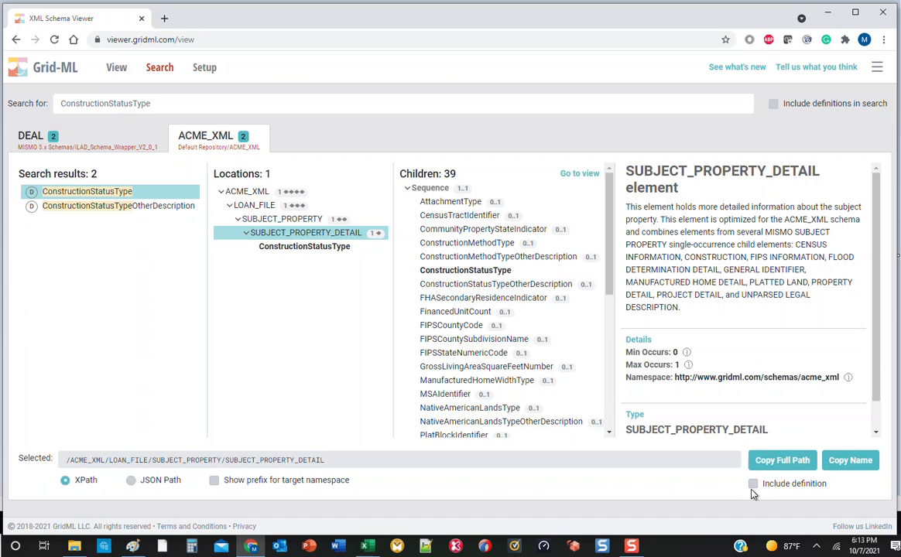
triple_click(755, 489)
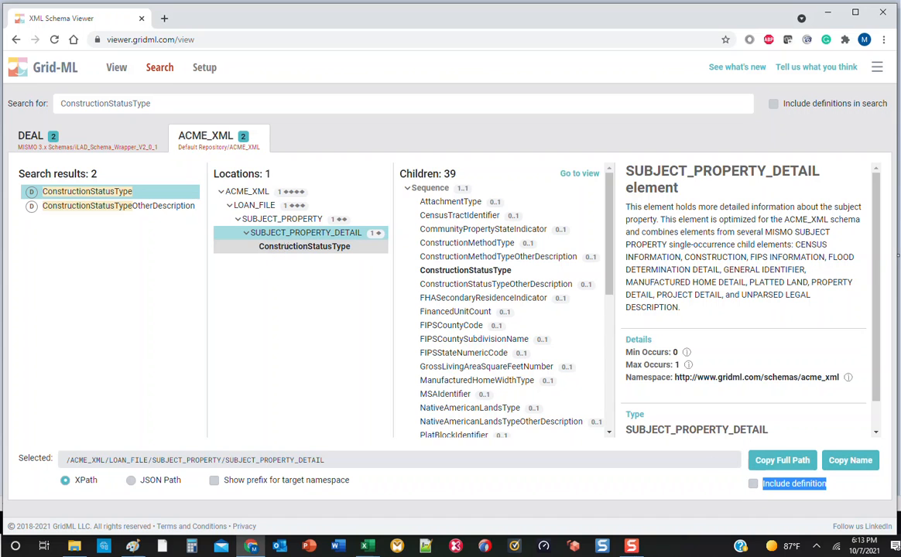
click(286, 247)
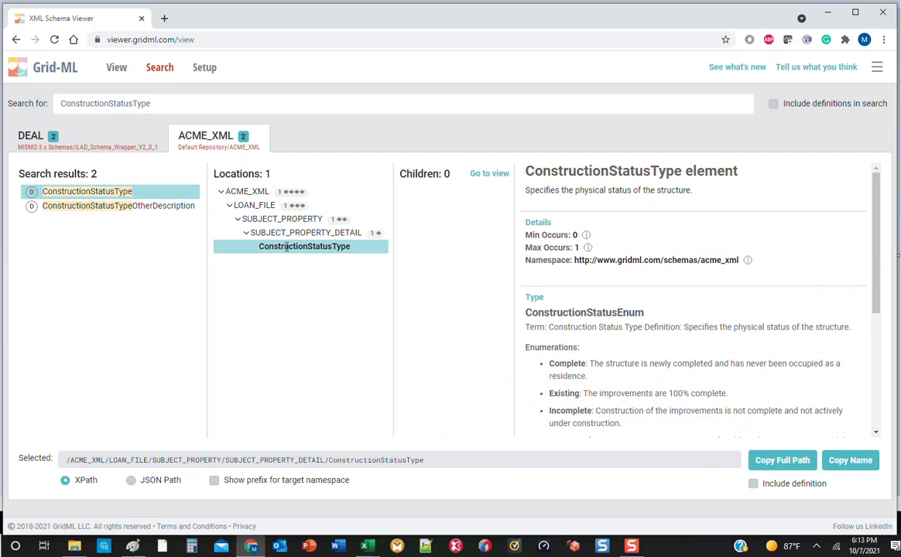
click(754, 484)
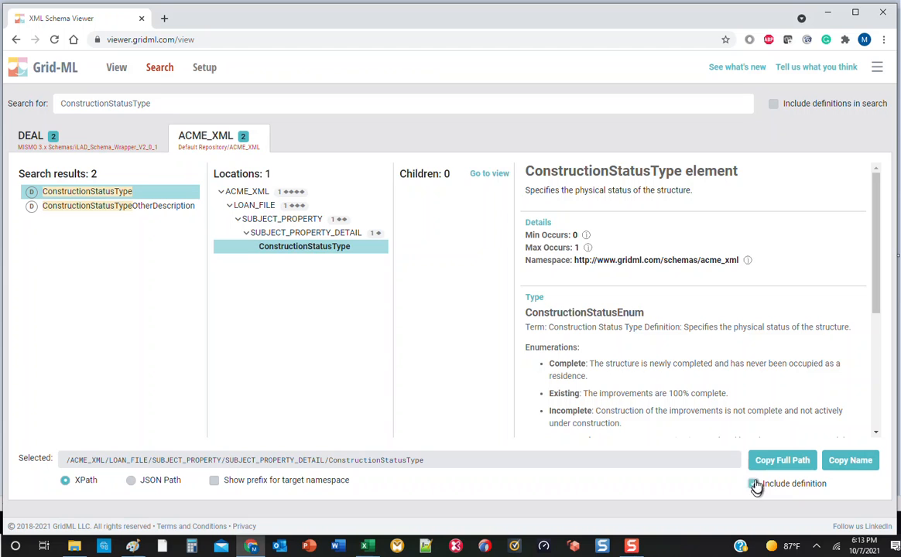
click(839, 464)
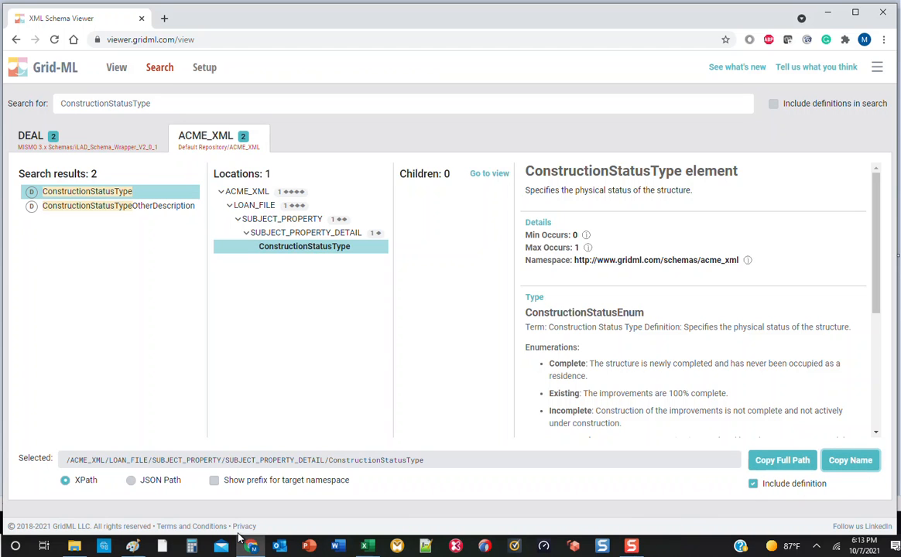
click(367, 547)
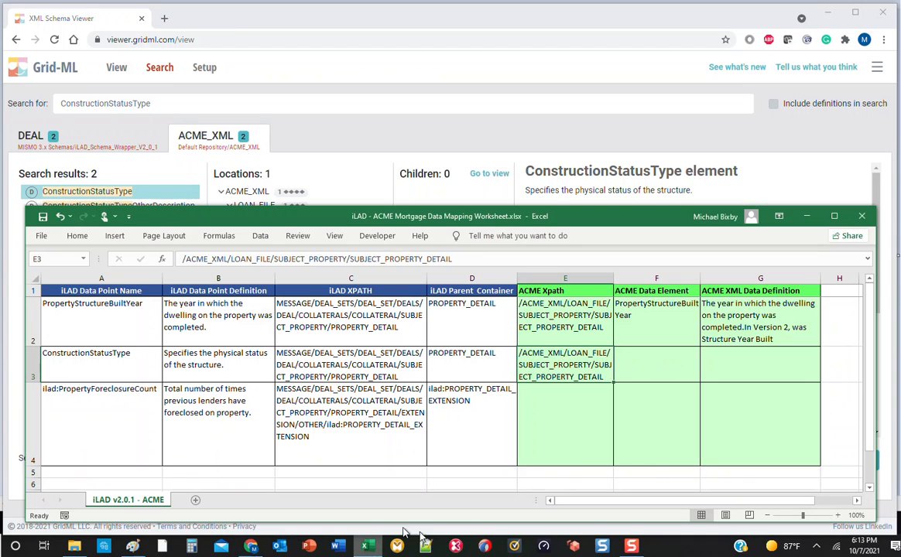
right_click(659, 374)
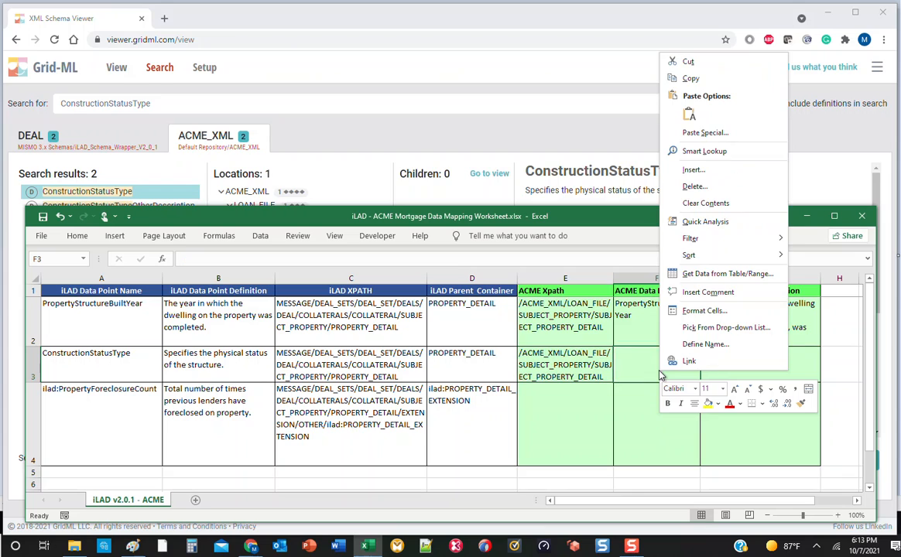
click(688, 114)
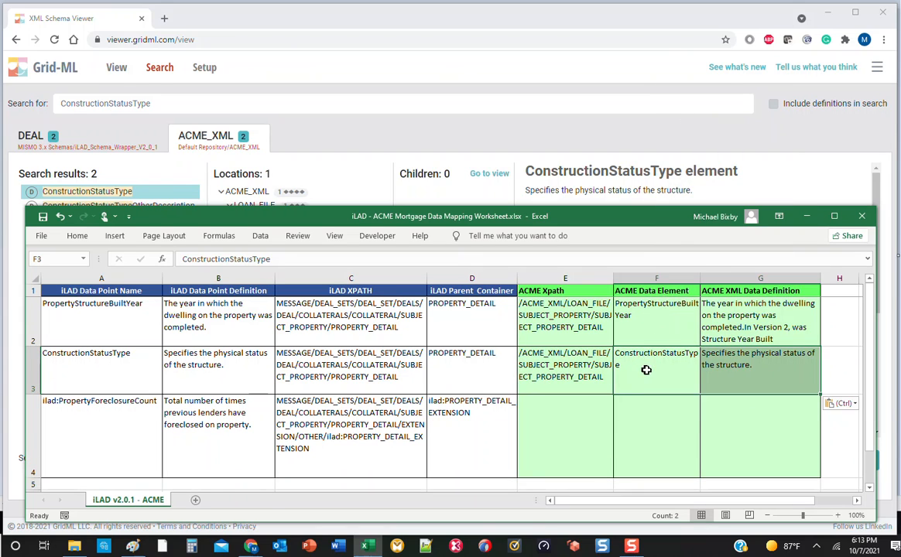
Step: Copy PropertyForeclosureCount without its ilad: prefix from cell A4 of the Excel worksheet and search for it in Grid-ML
double_click(101, 450)
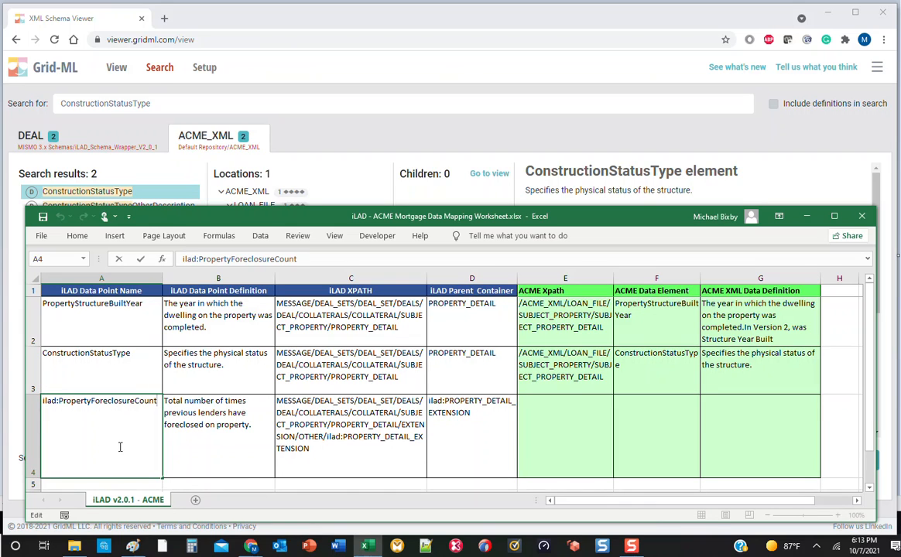
key(shift+Left)
key(shift+Left)
key(shift+Left)
key(shift+Left)
key(shift+Left)
key(shift+Left)
key(shift+Left)
key(shift+Left)
key(shift+Left)
key(shift+Left)
key(shift+Left)
key(shift+Left)
key(shift+Left)
key(shift+Left)
key(shift+Left)
key(shift+Left)
key(shift+Left)
key(shift+Left)
key(shift+Left)
key(shift+Left)
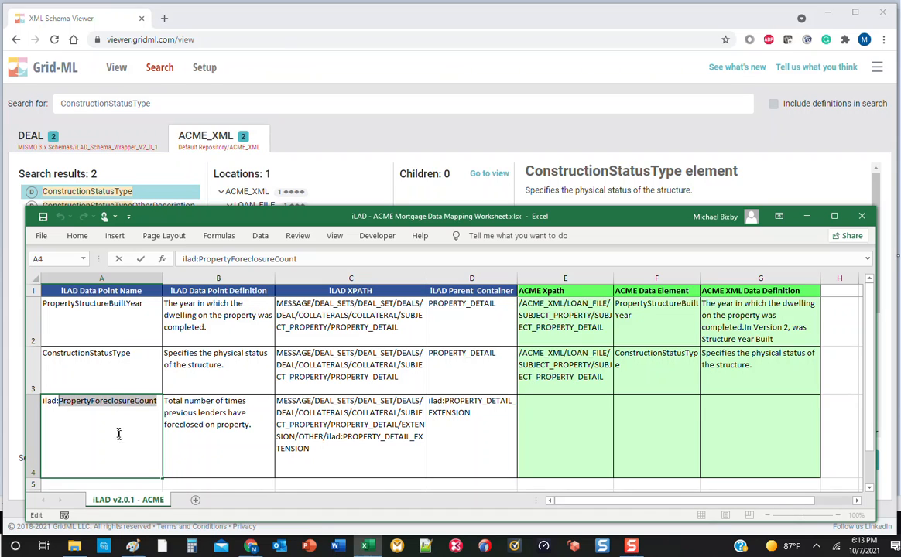
right_click(114, 403)
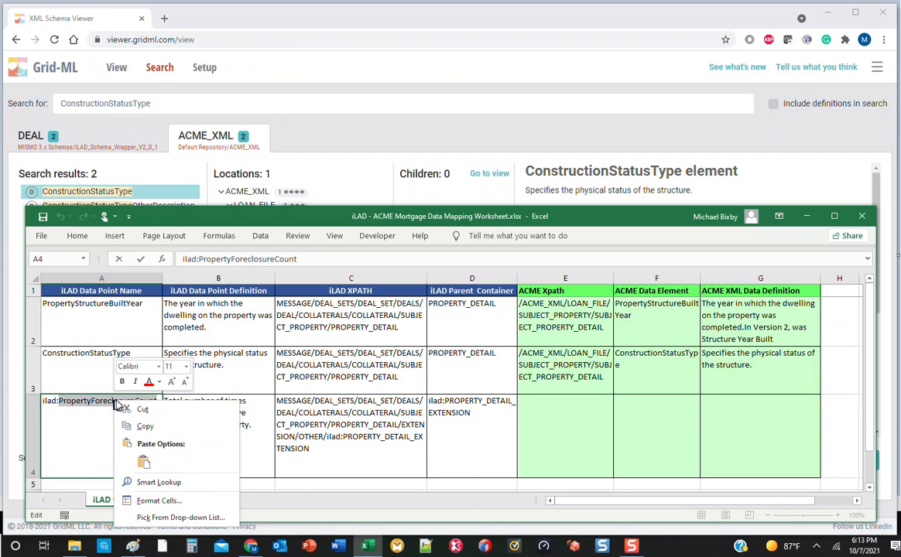
click(140, 422)
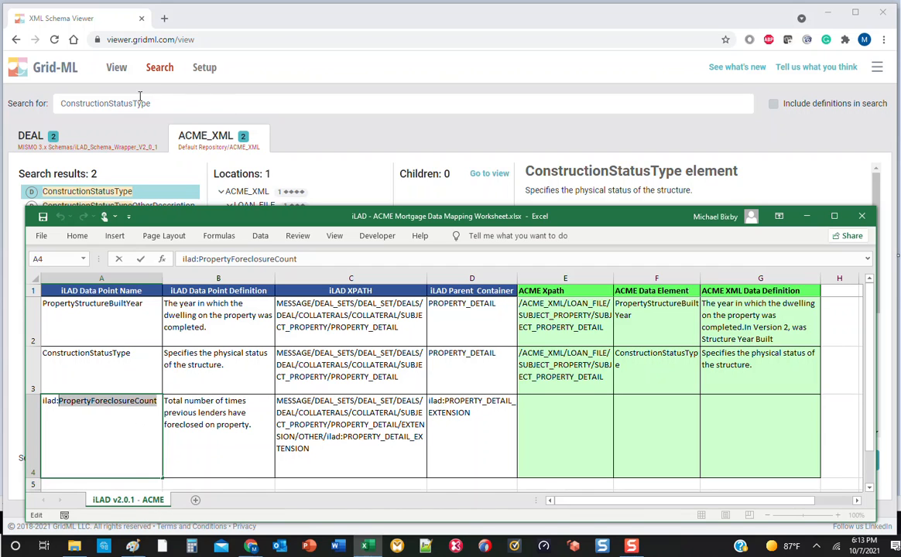
click(175, 101)
key(ctrl+a)
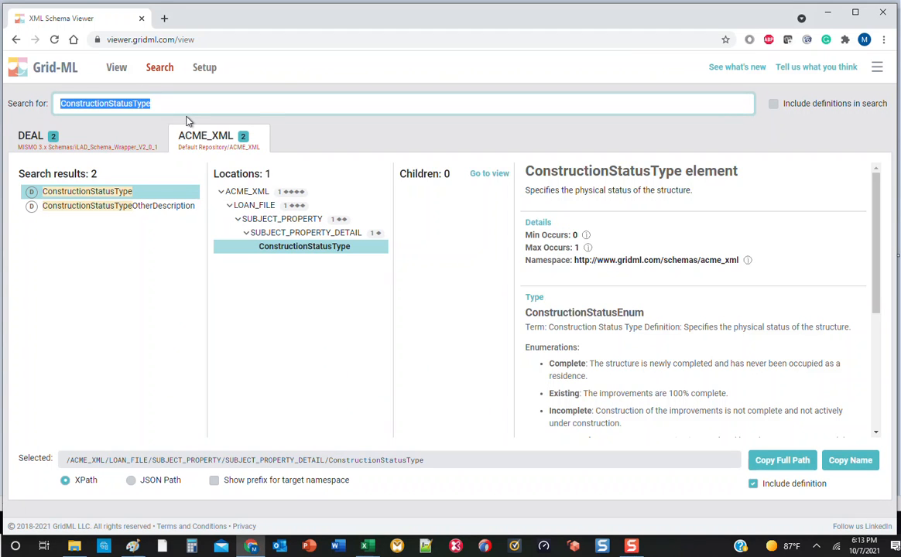
key(ctrl+v)
Step: Open PropertyForeclosureCount in the ACME_XML results and expand its location under LOAN_FILE
click(113, 191)
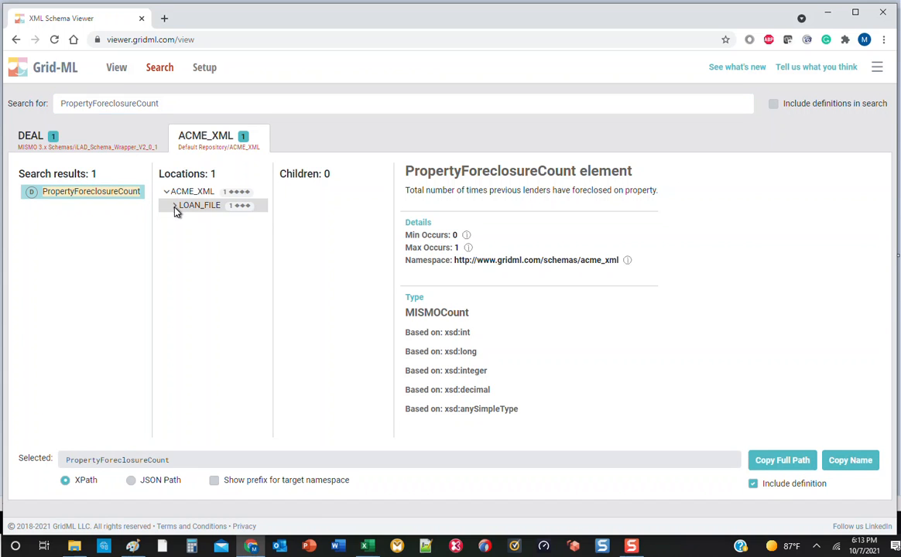
click(174, 208)
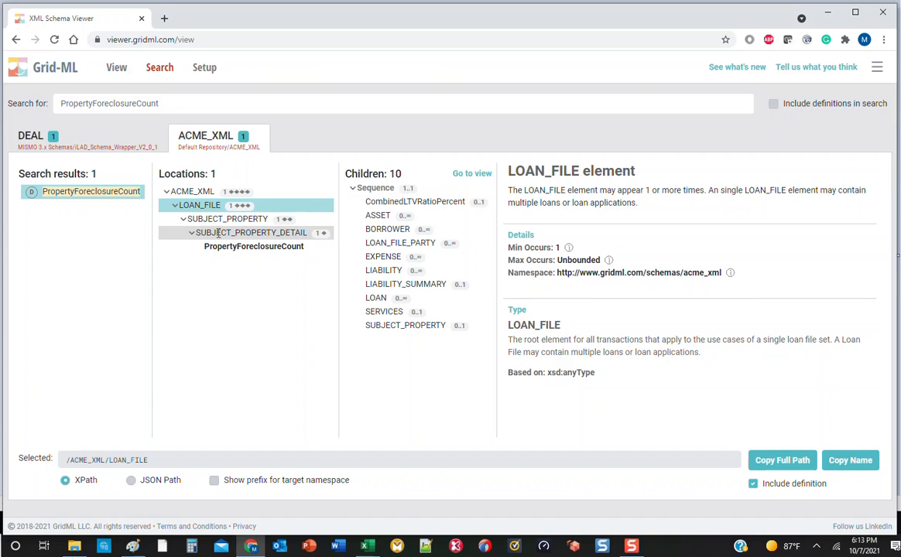
Step: Copy the full path of PropertyForeclosureCount's parent SUBJECT_PROPERTY_DETAIL in ACME_XML, without definition, into ACME Xpath cell E4 of the Excel worksheet
click(107, 150)
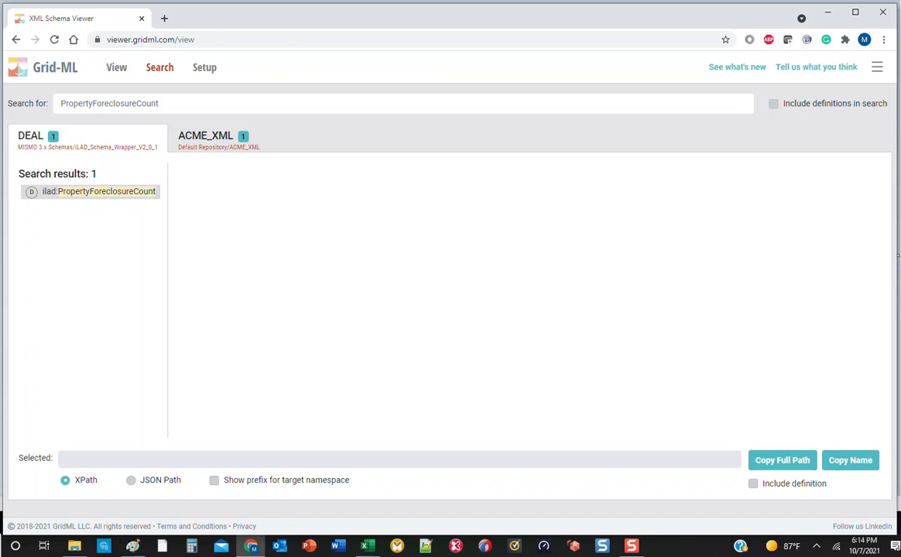
click(205, 141)
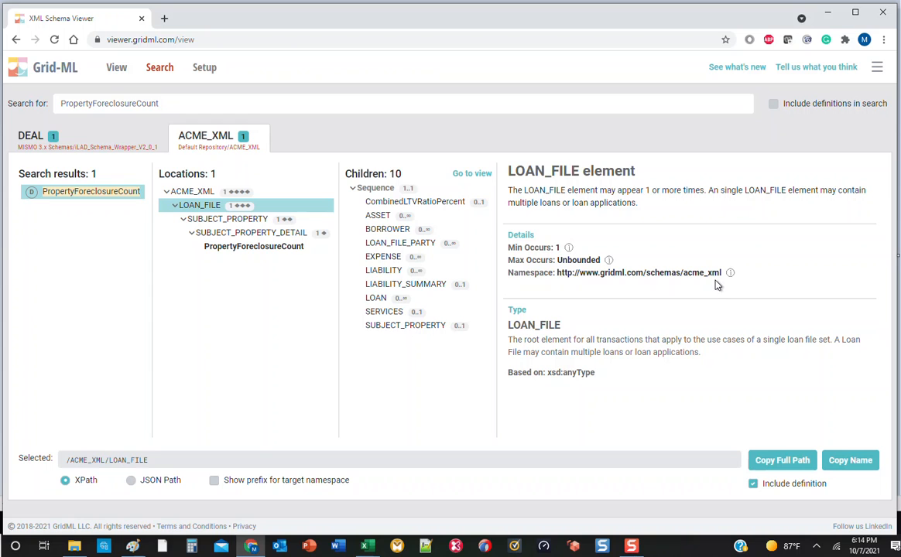
click(260, 234)
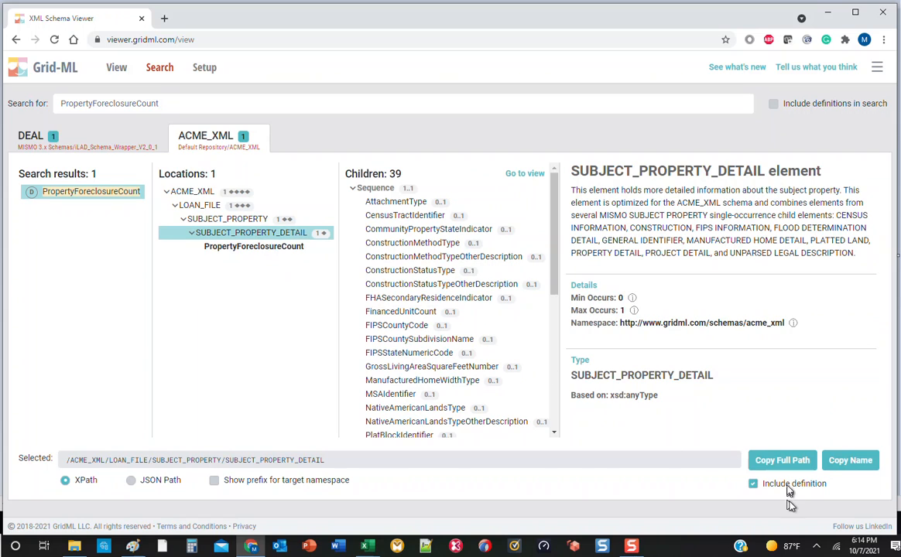
click(752, 486)
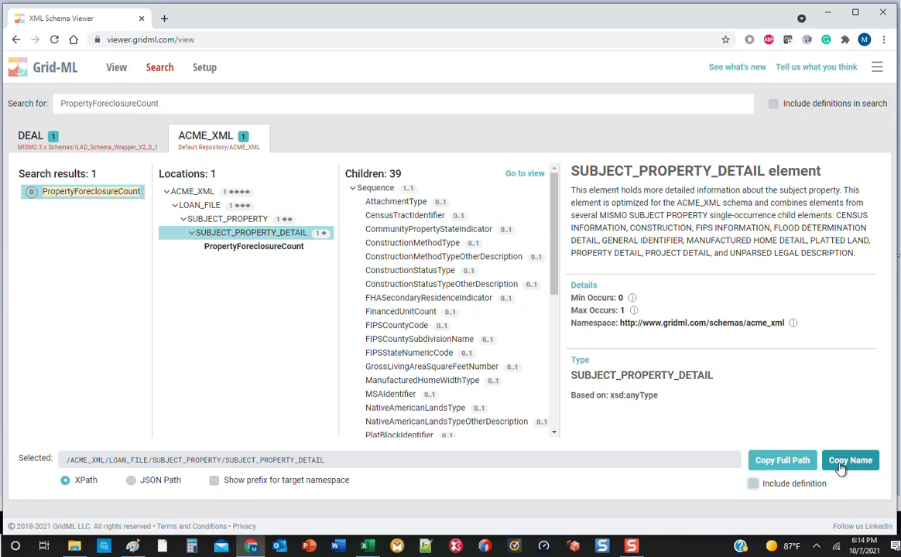
click(785, 467)
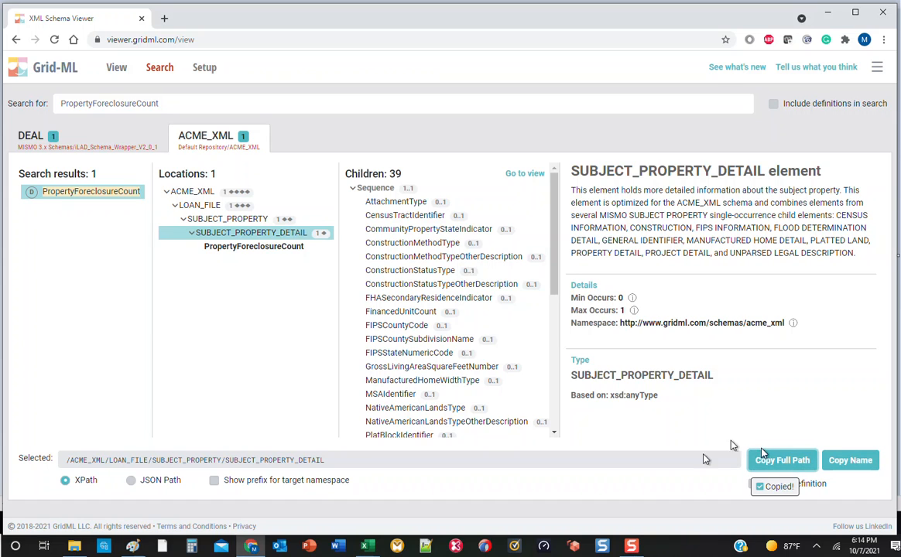
click(367, 547)
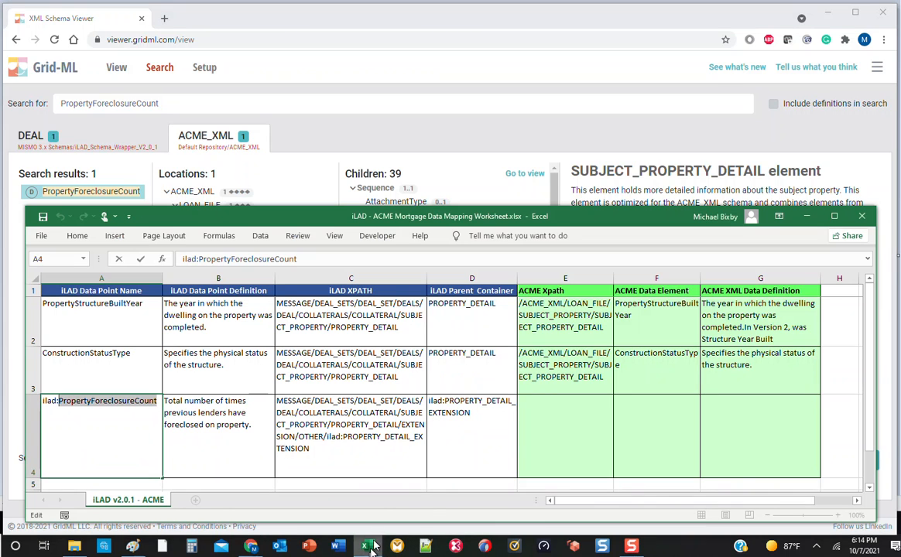
right_click(566, 419)
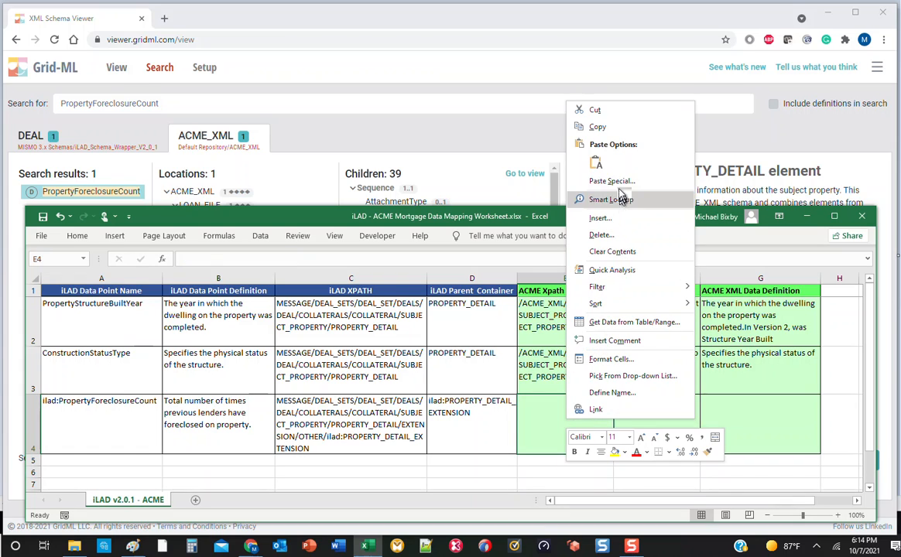
click(593, 167)
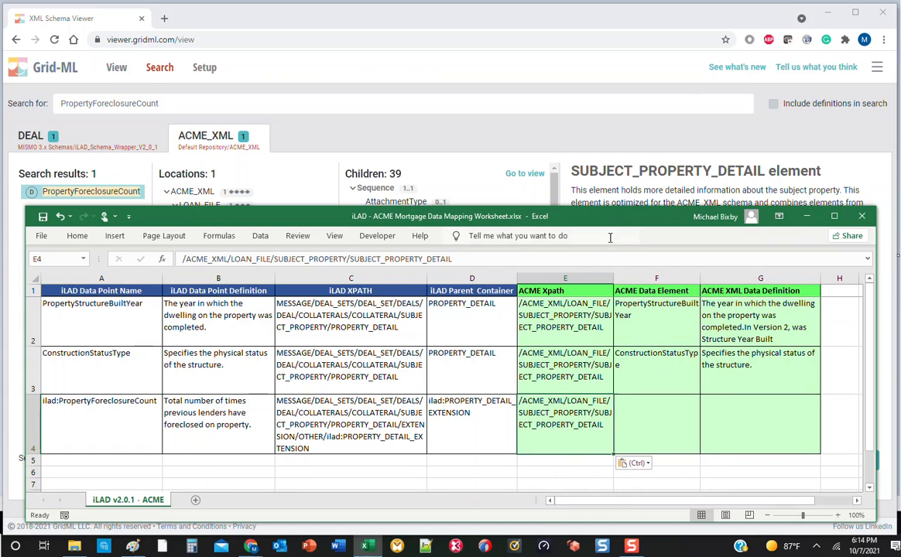
Step: Copy the PropertyForeclosureCount element name with its definition from Grid-ML into cells F4 and G4 of the Excel worksheet
click(477, 143)
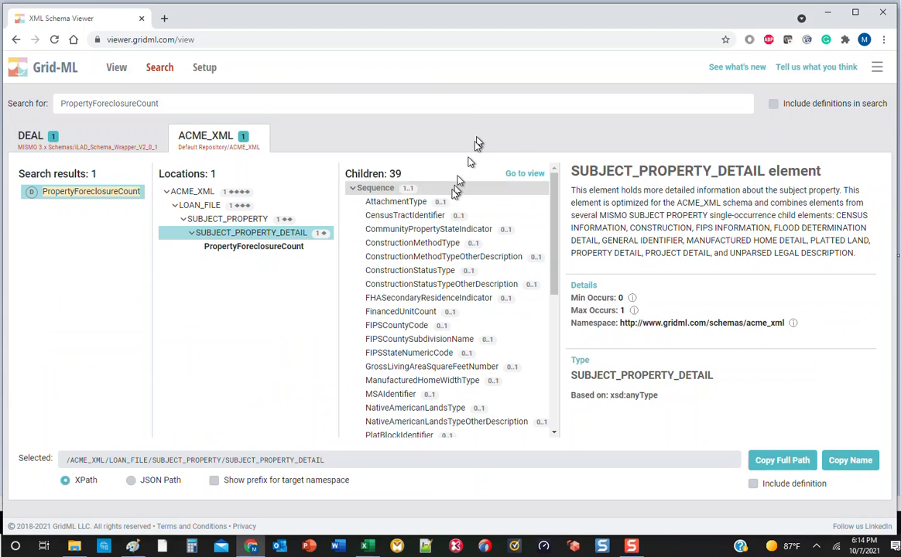
click(262, 246)
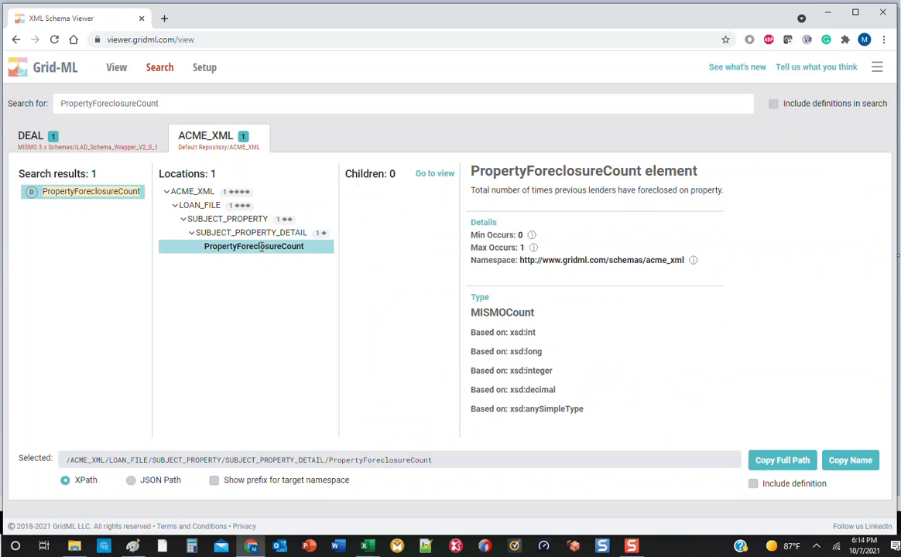
click(754, 484)
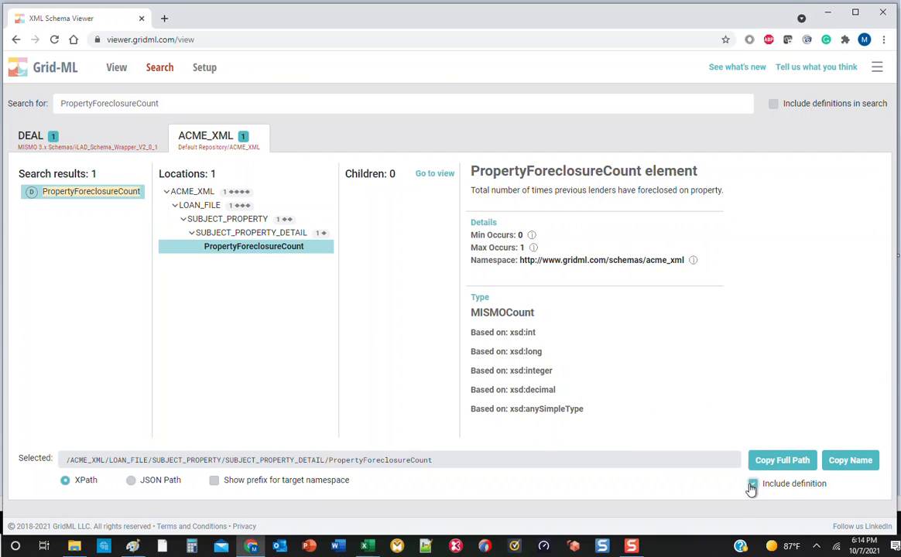
click(845, 468)
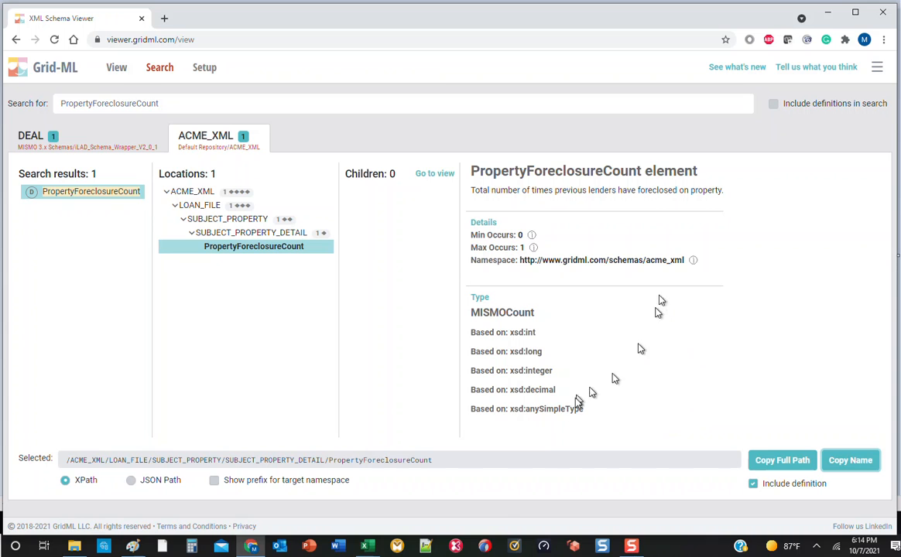
click(361, 555)
right_click(669, 419)
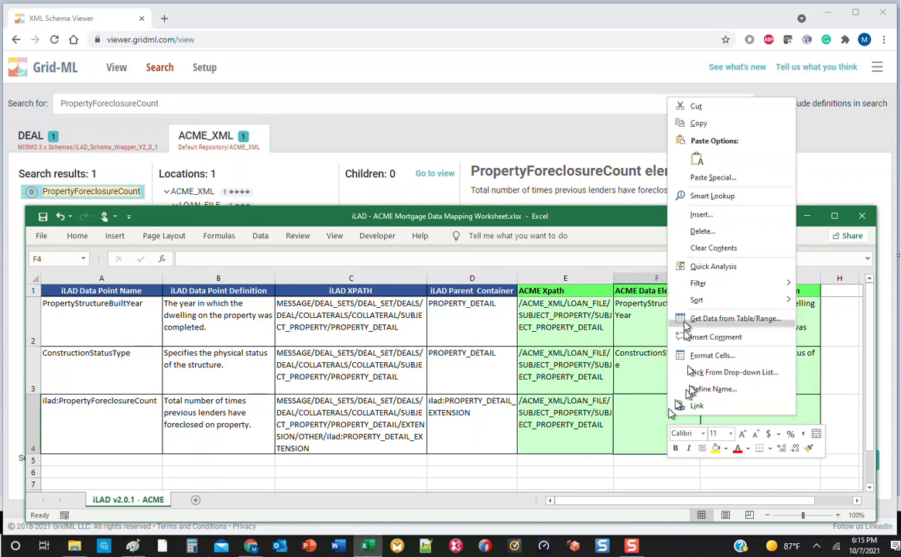
click(698, 163)
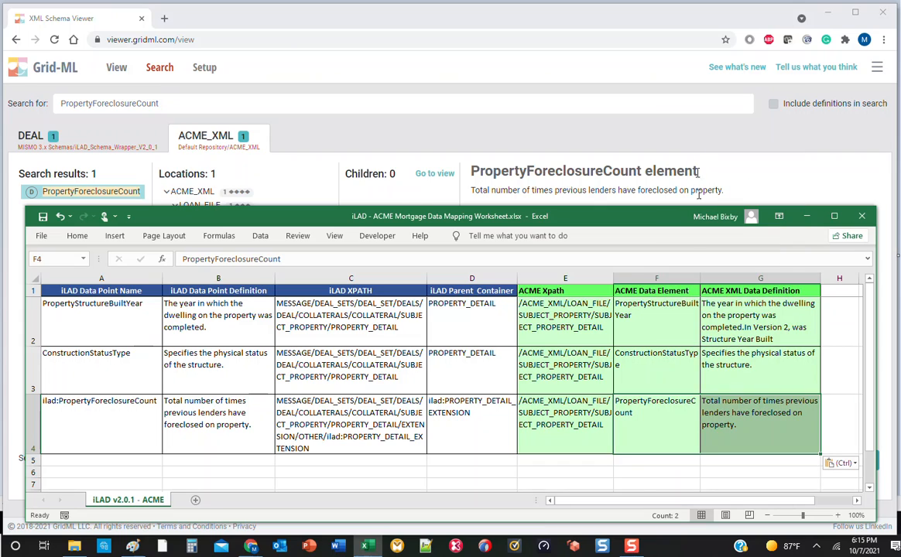